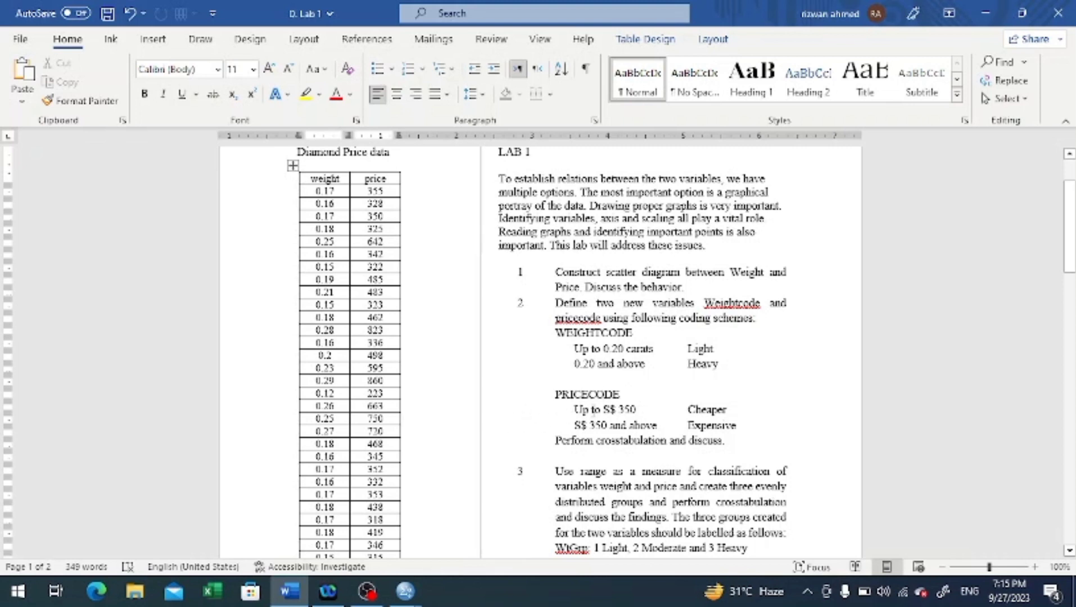
click(647, 411)
mouse_move(404, 590)
click(640, 414)
click(600, 426)
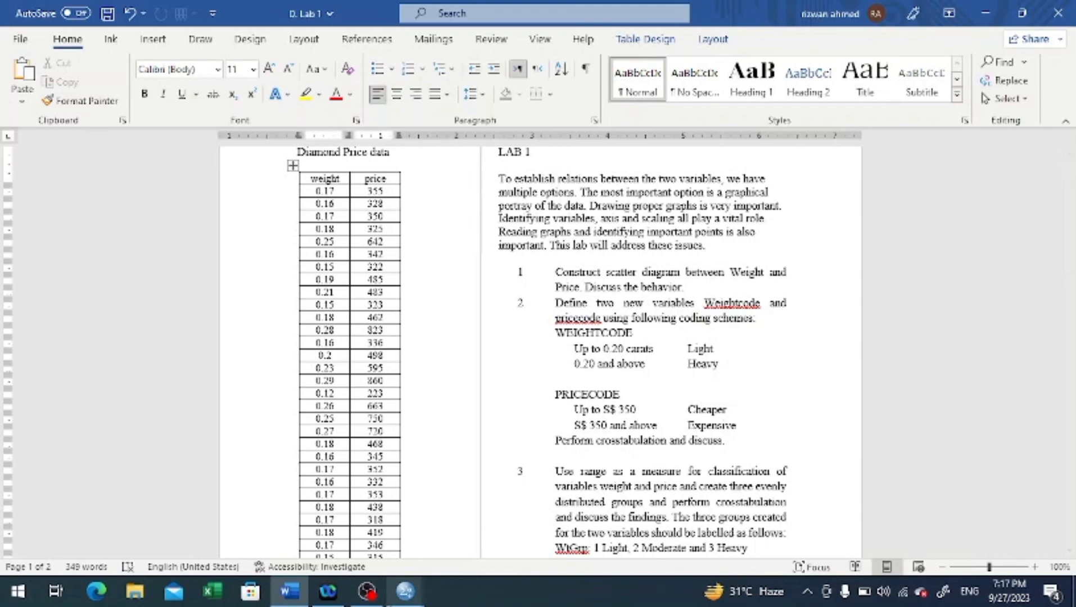
Switch to the SPSS data editor and start Recode into Different Variables with weight as the input variable
mouse_move(416, 594)
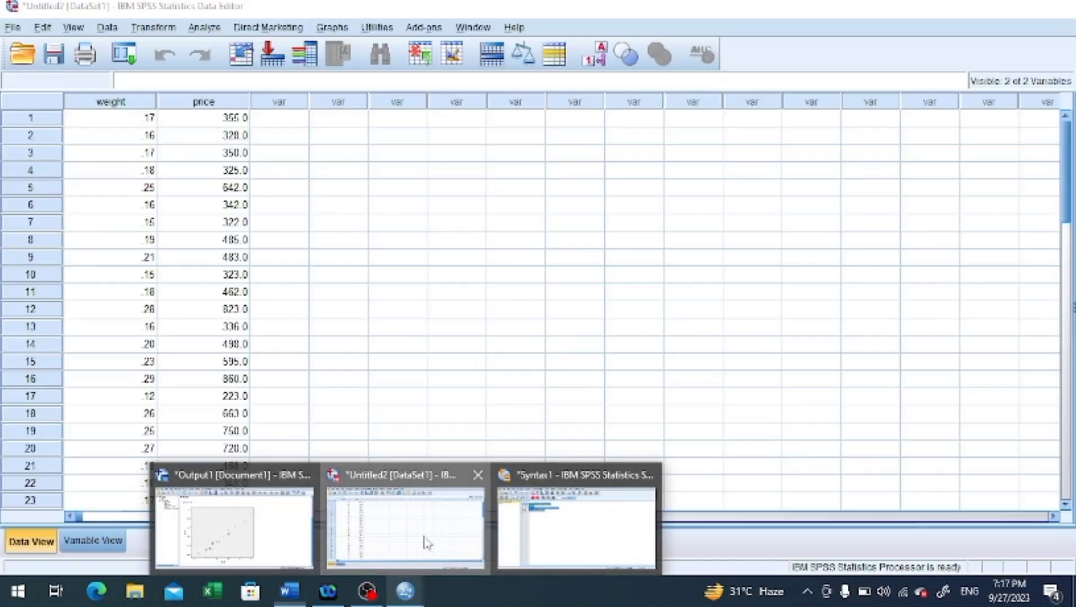
click(428, 542)
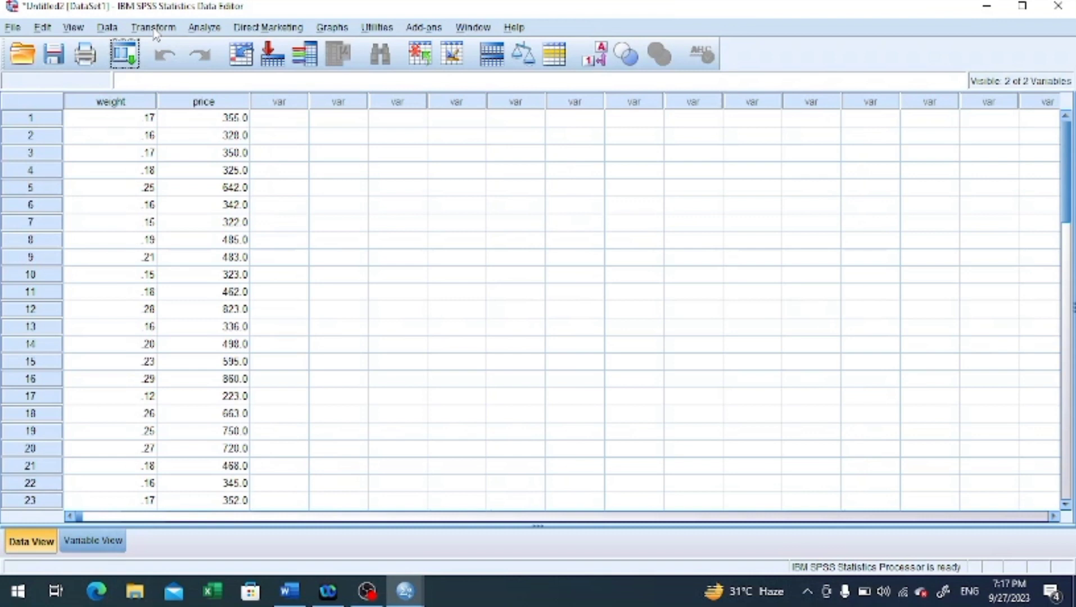
click(153, 28)
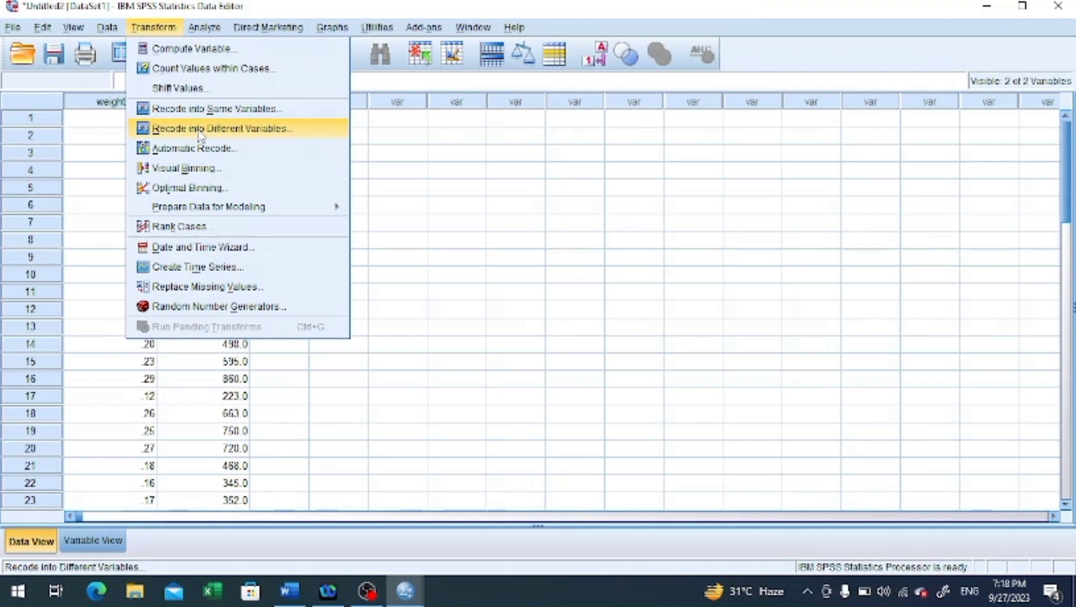
click(232, 132)
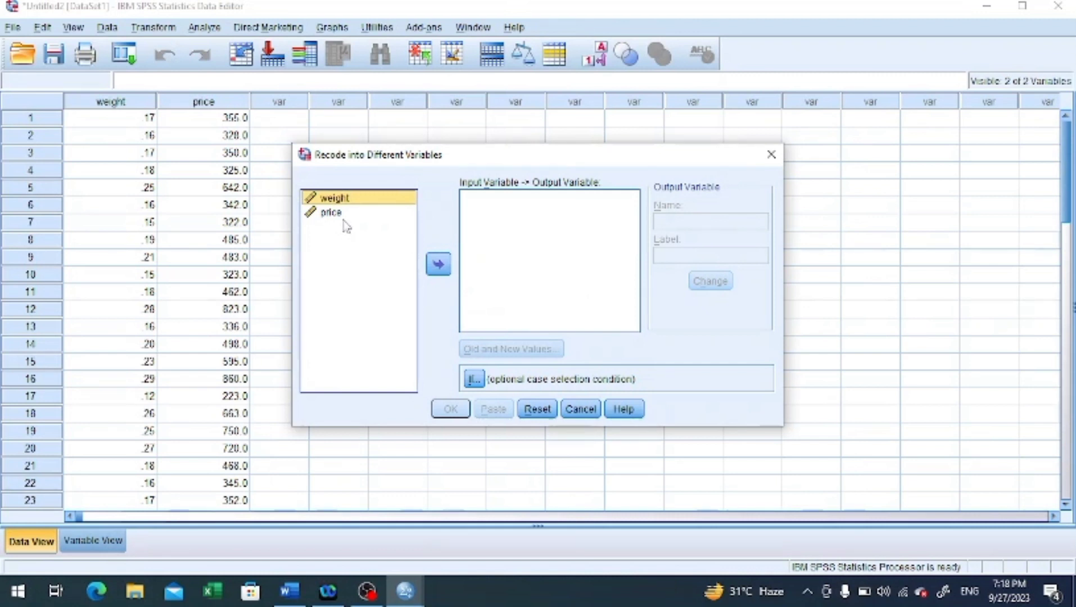
click(350, 201)
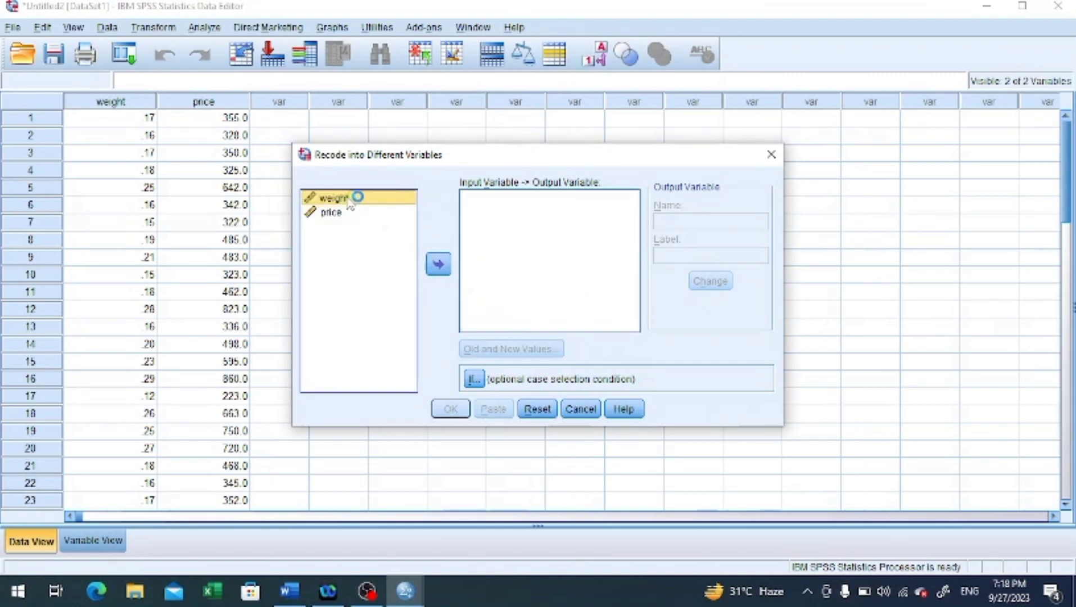
click(439, 265)
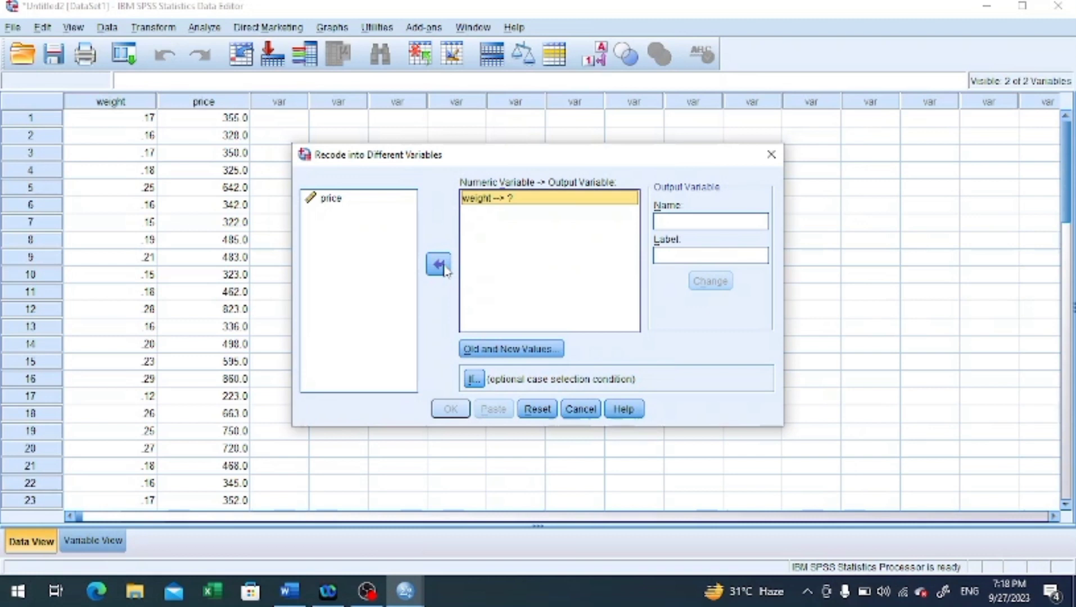
Check the WEIGHTCODE scheme in the Word lab sheet, and try to name weight's output variable "wt code" with the label "weight code" in SPSS
mouse_move(289, 595)
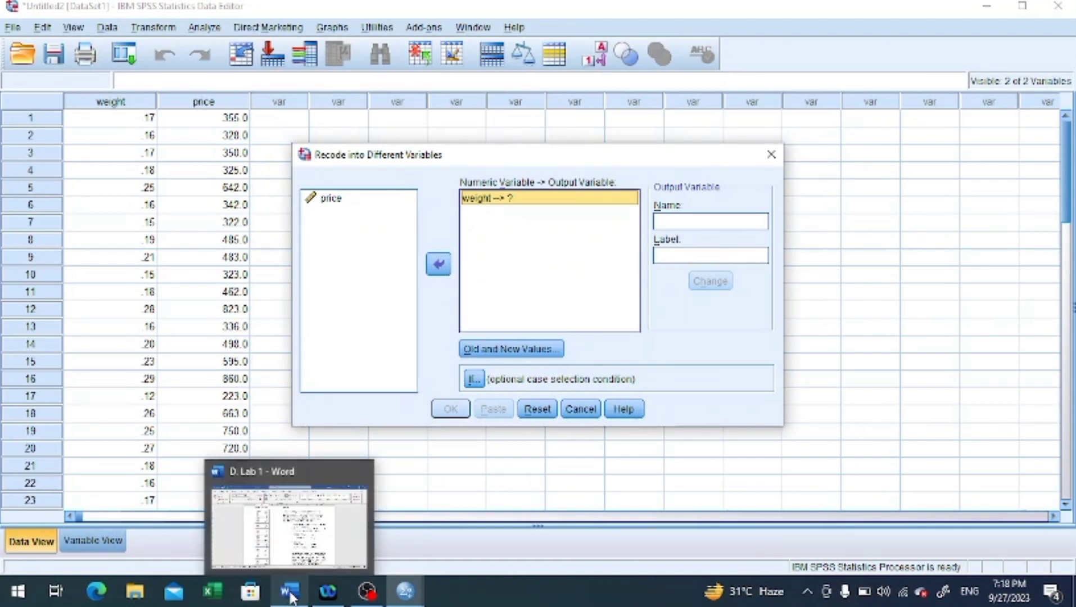
click(678, 220)
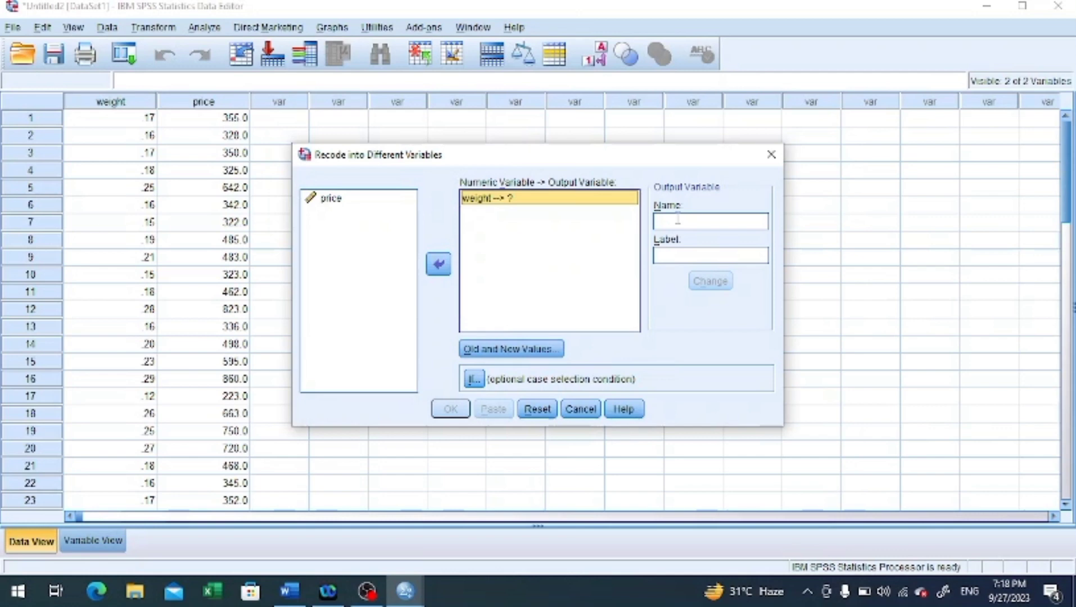
click(284, 594)
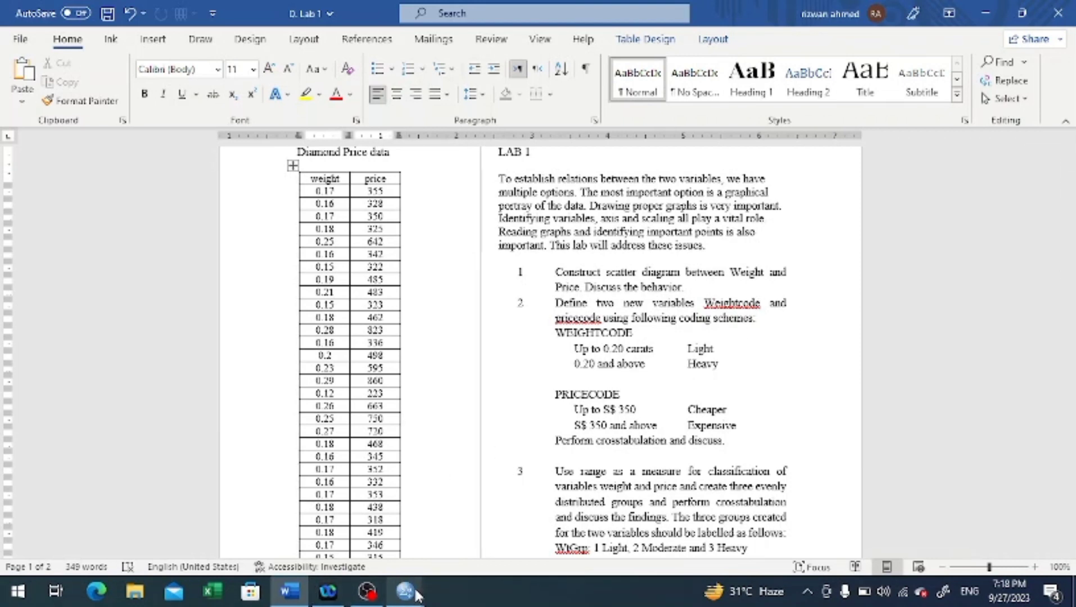
mouse_move(417, 595)
click(372, 539)
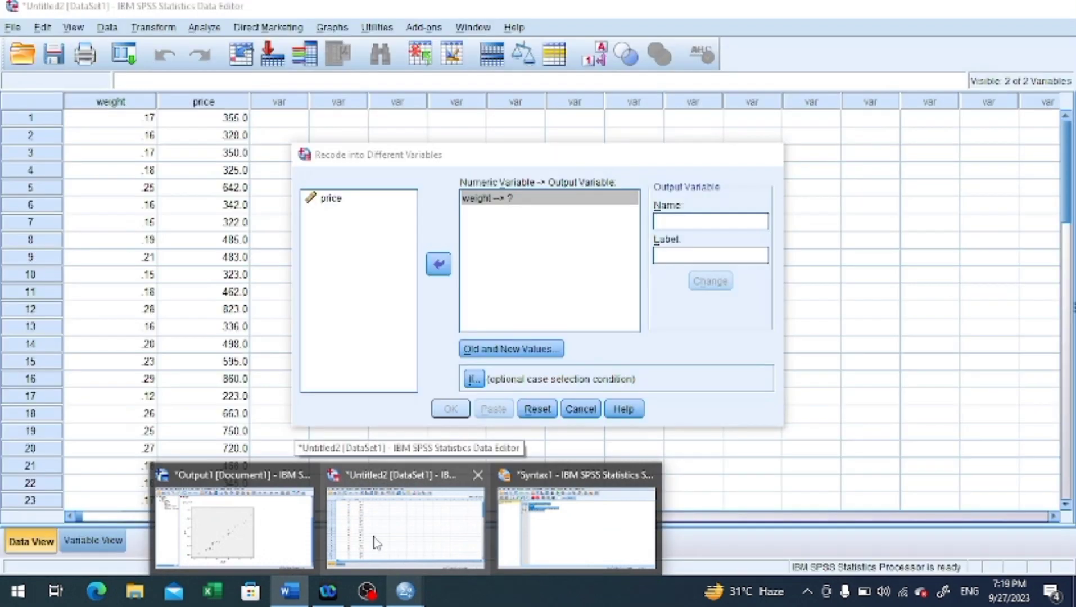
click(685, 224)
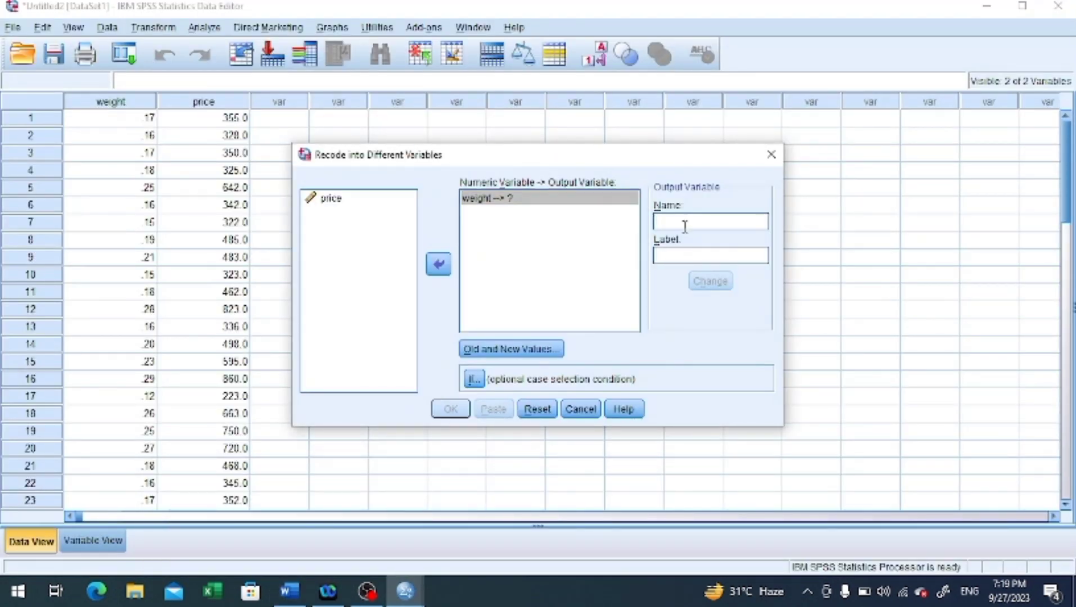
text(wt)
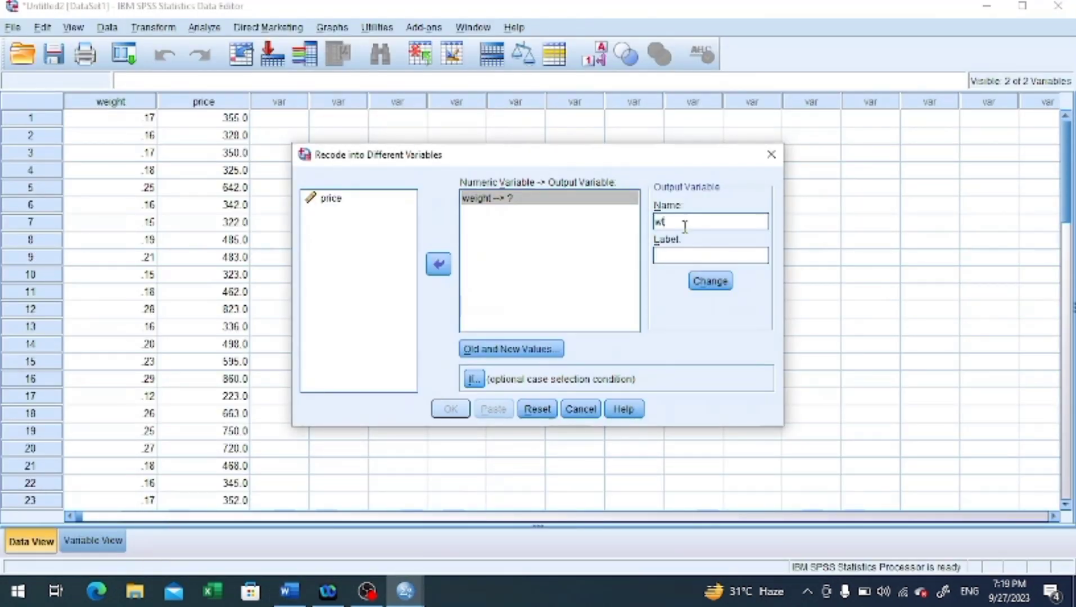
text(code)
key(Left)
key(Left)
key(Left)
key(Left)
text(weight code)
click(711, 282)
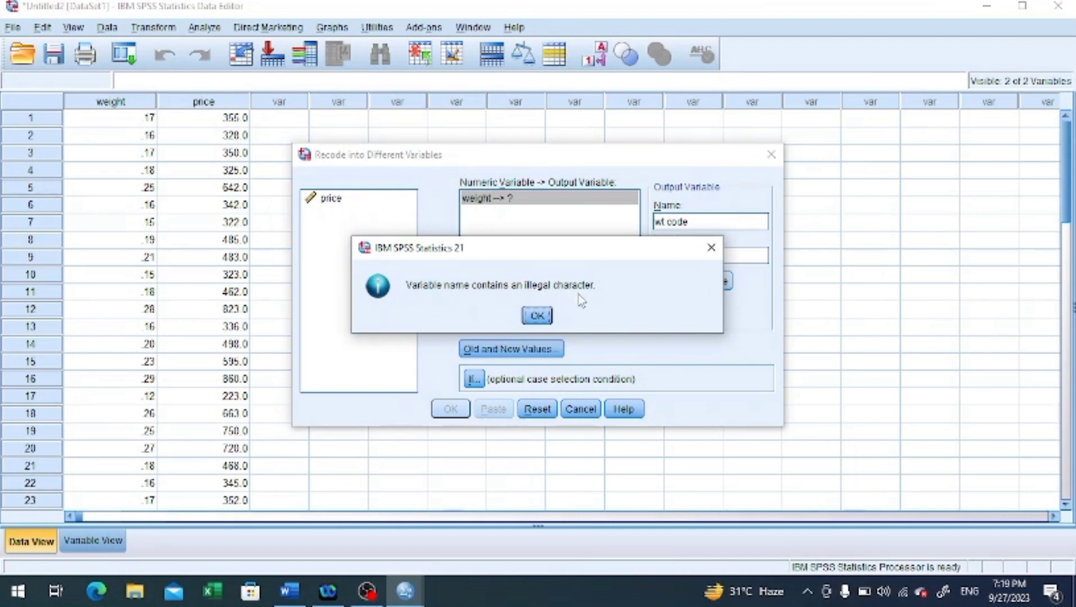
click(541, 316)
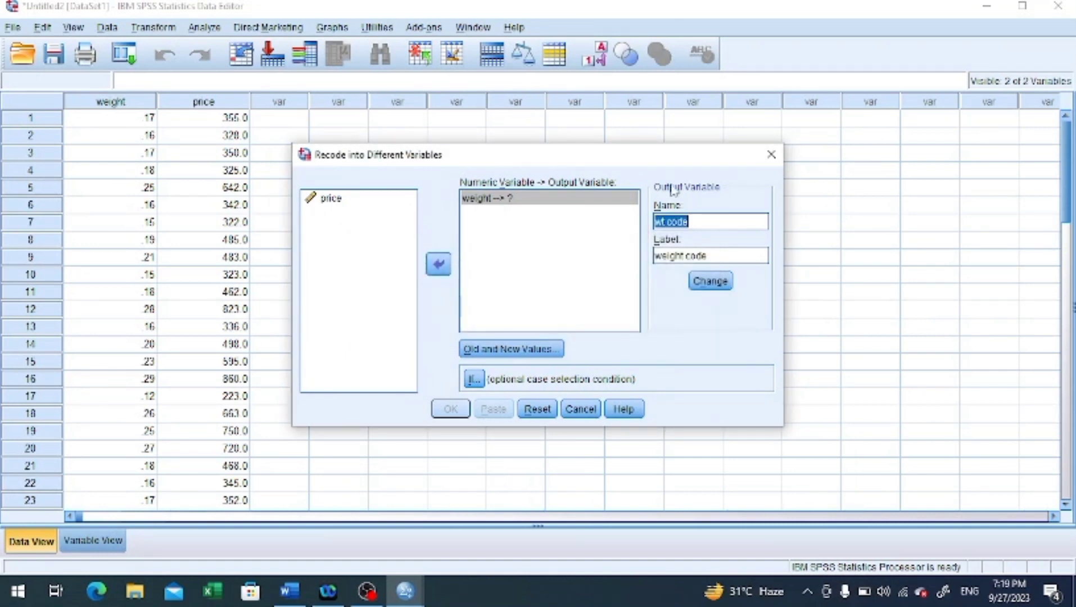
Correct the output variable name to wt_code and assign it to weight
click(728, 225)
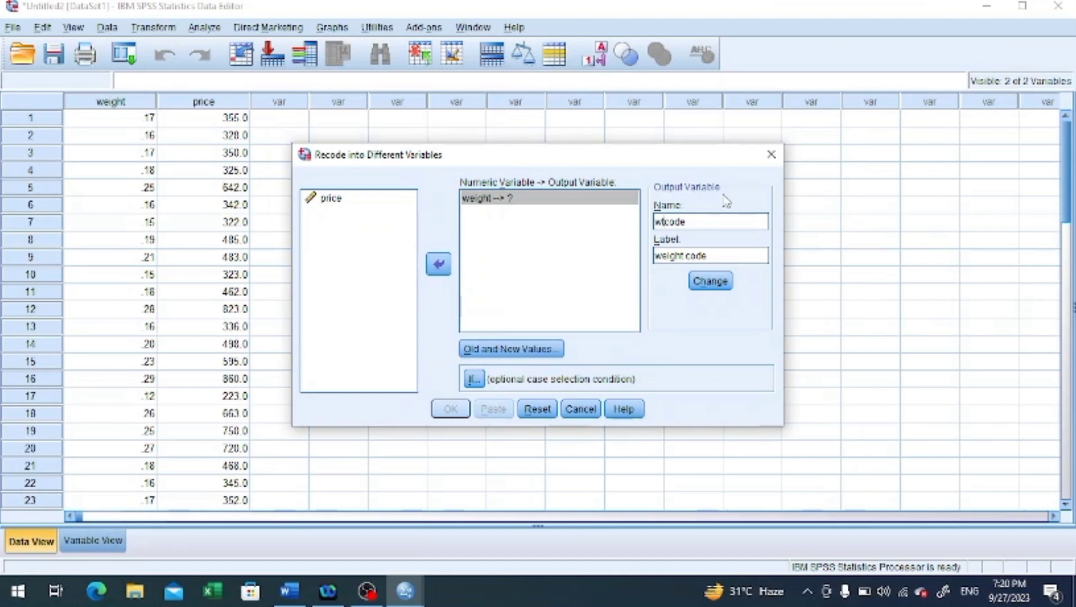
text(_)
click(723, 288)
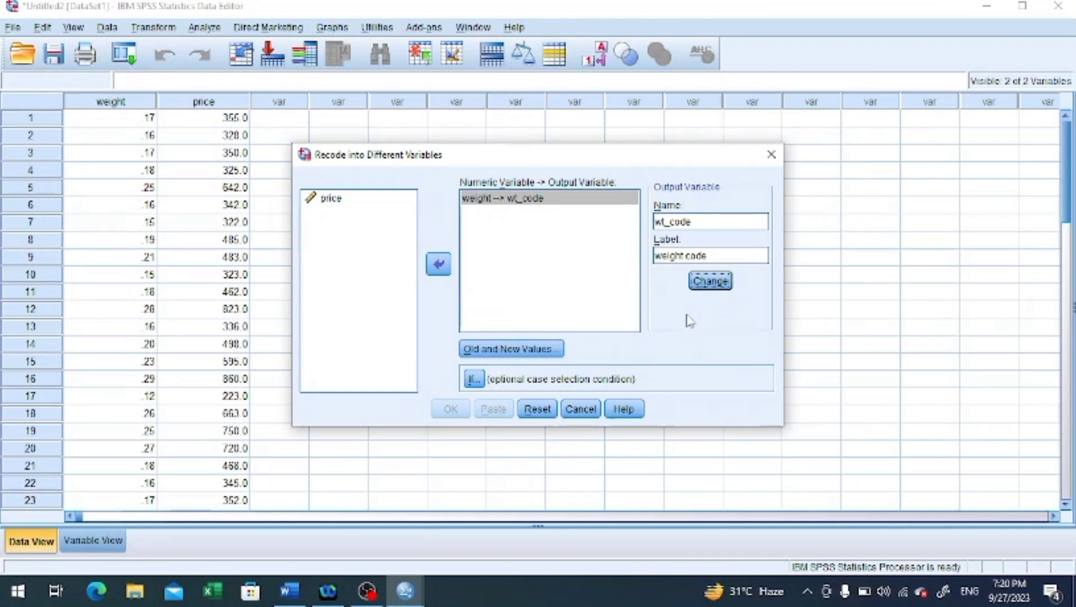
Add a recode rule that maps old weight values from the lowest through 0.199 to the new value 1
click(517, 352)
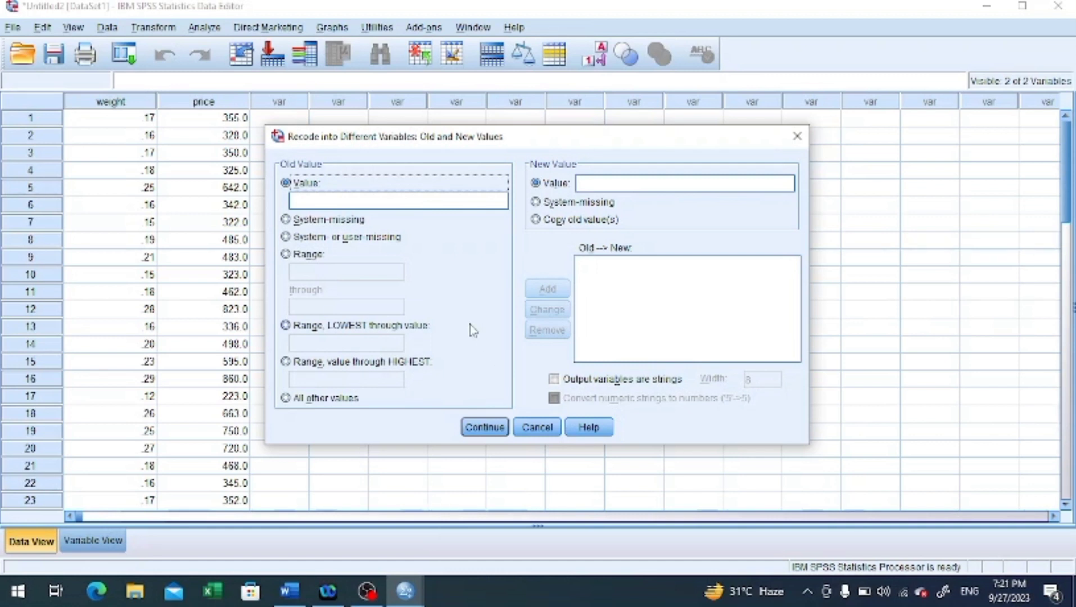
click(285, 326)
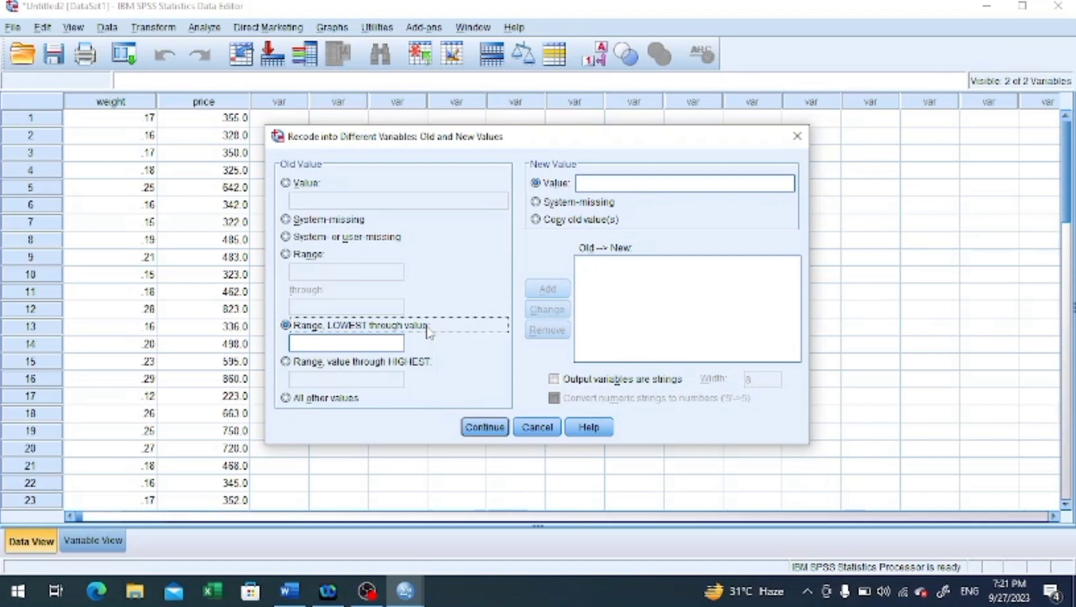
click(381, 343)
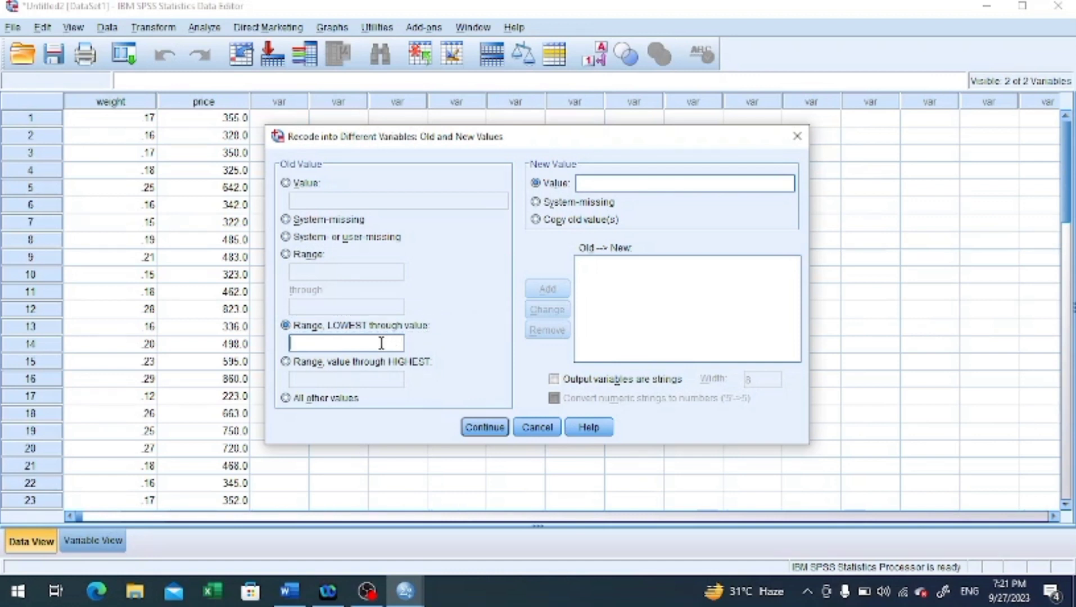
text(0.199)
click(699, 180)
text(1)
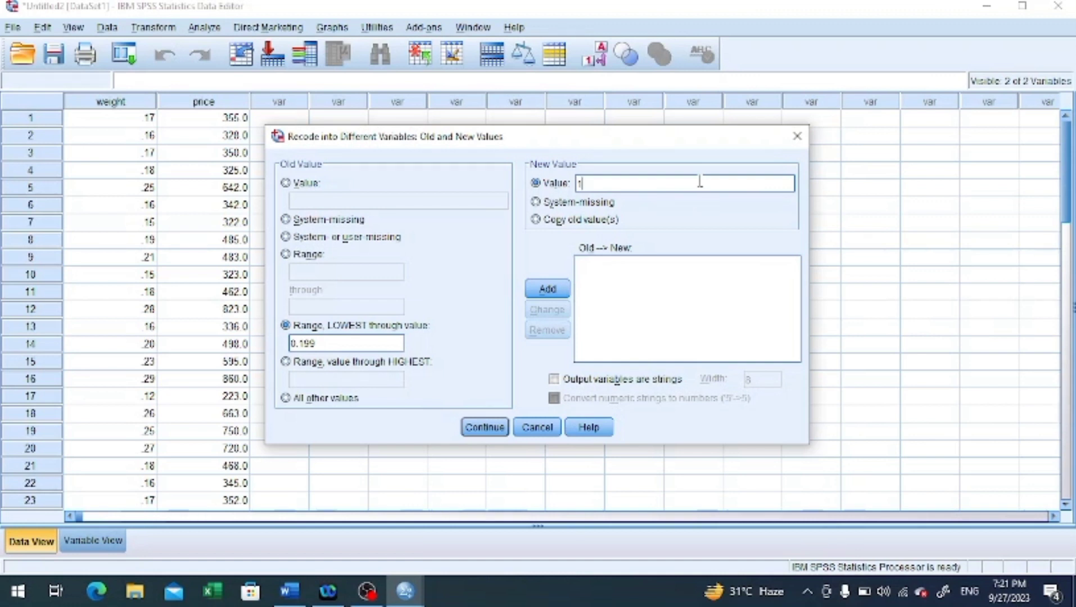
click(554, 292)
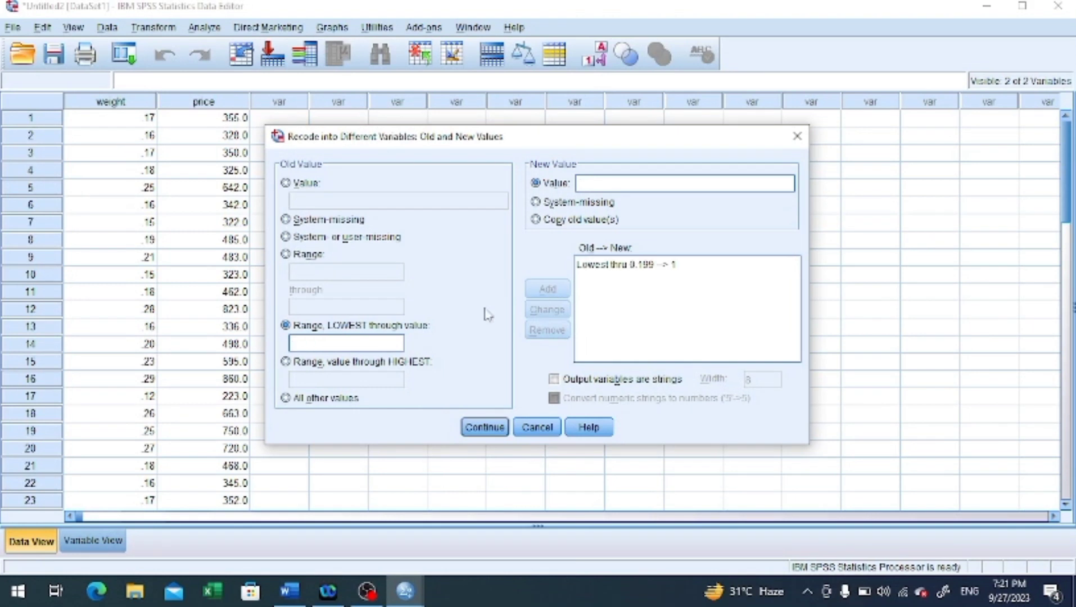
Add a recode rule mapping weights from 0.20 through the highest to the new value 2, and accept the value rules
click(287, 364)
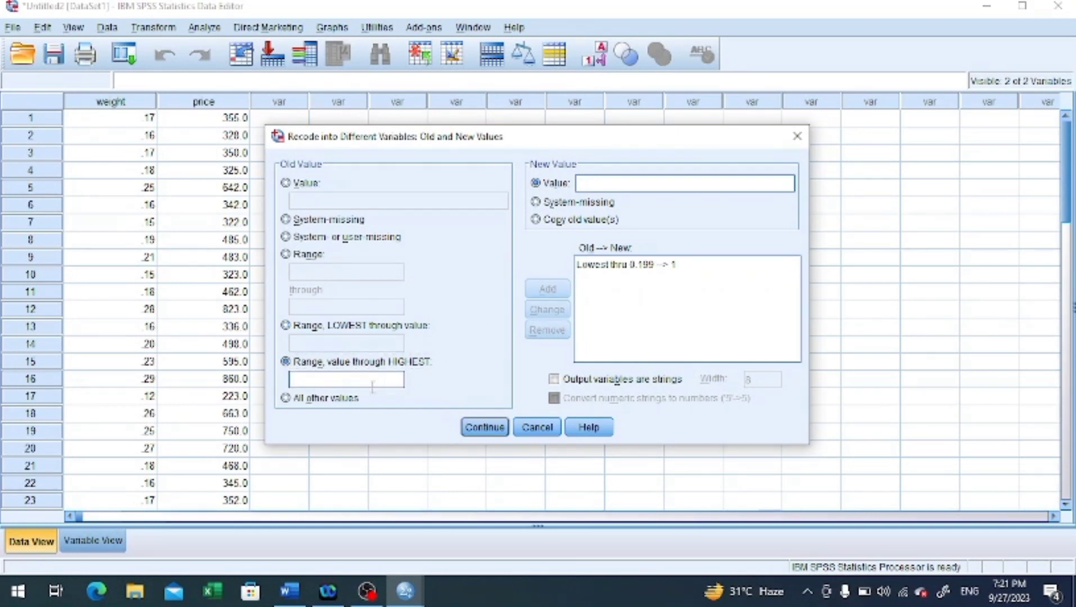
text(0.20)
click(601, 183)
text(2)
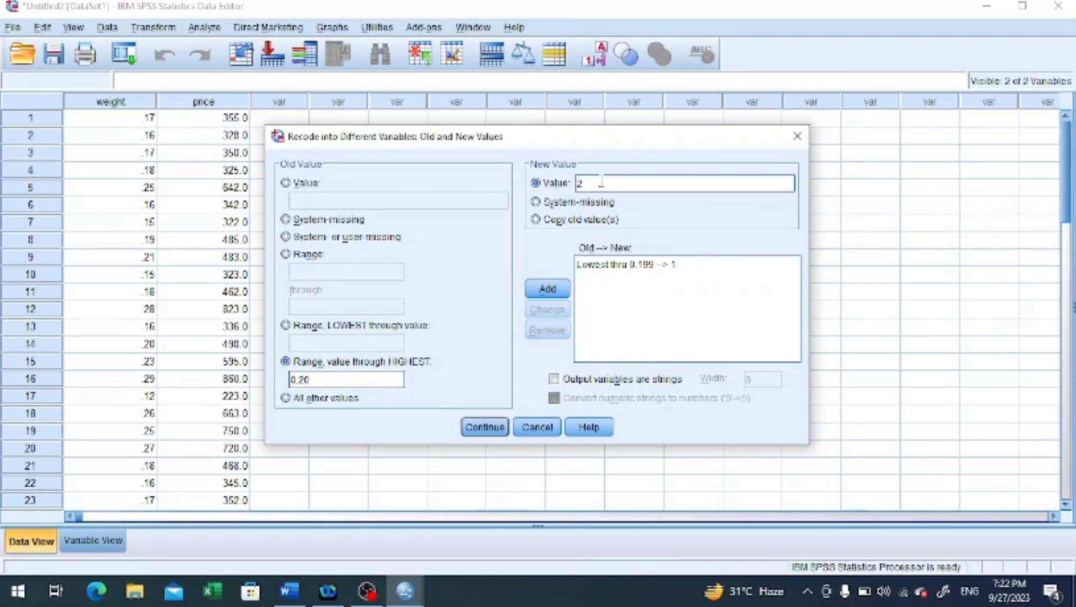
click(548, 290)
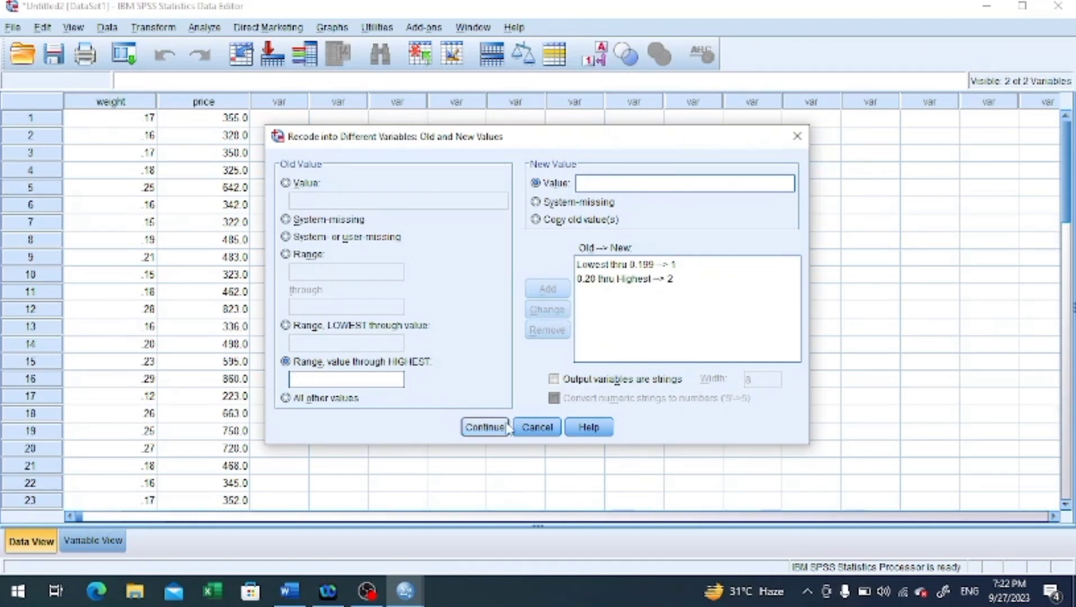
click(484, 428)
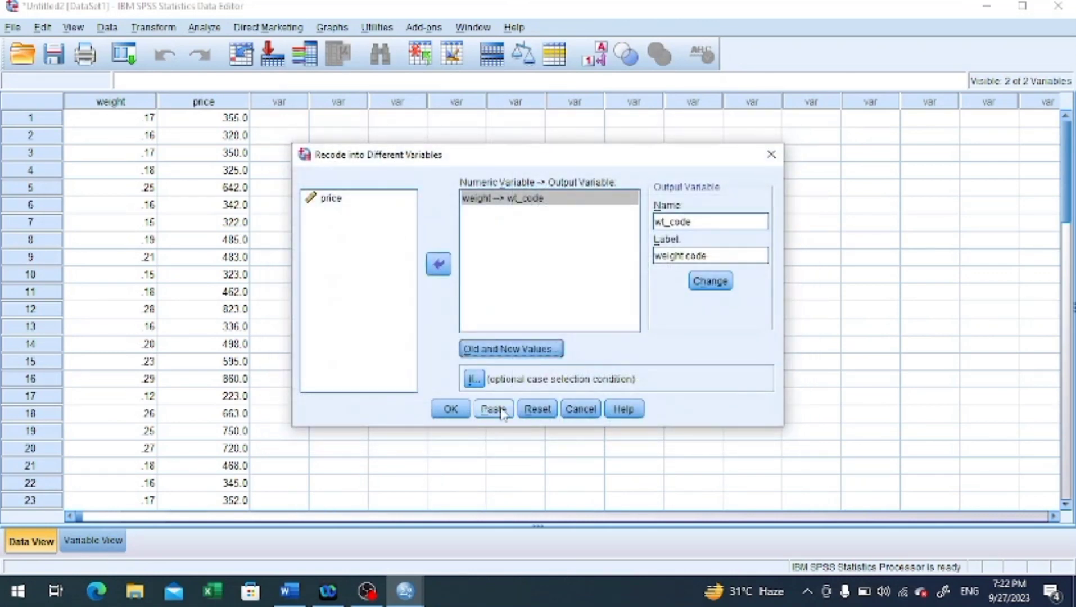
Paste the recode as syntax and run its RECODE, VARIABLE LABELS and EXECUTE commands in the Syntax Editor
click(493, 410)
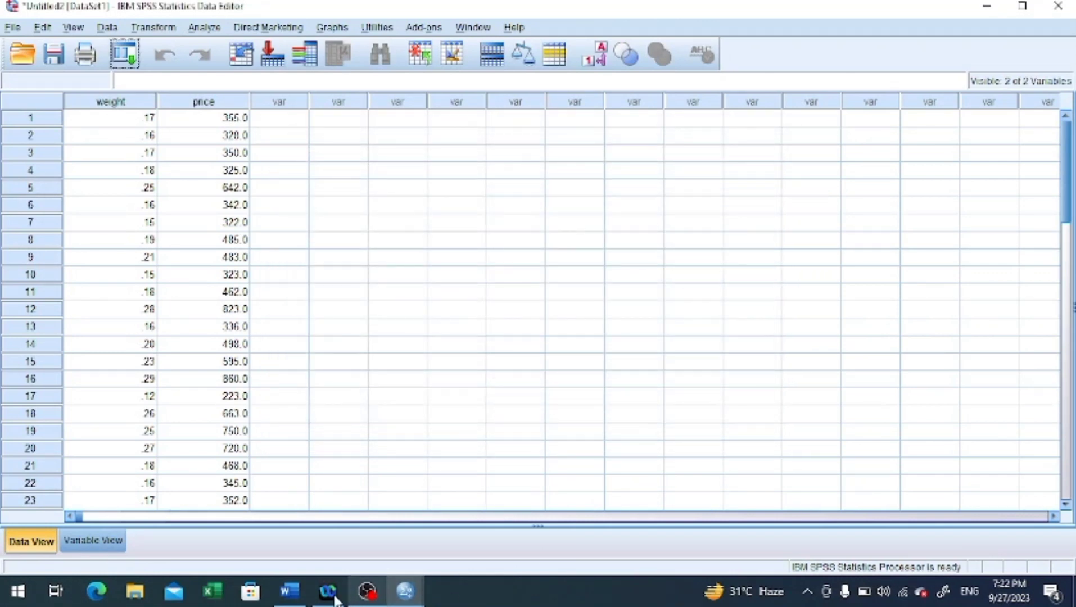
mouse_move(406, 588)
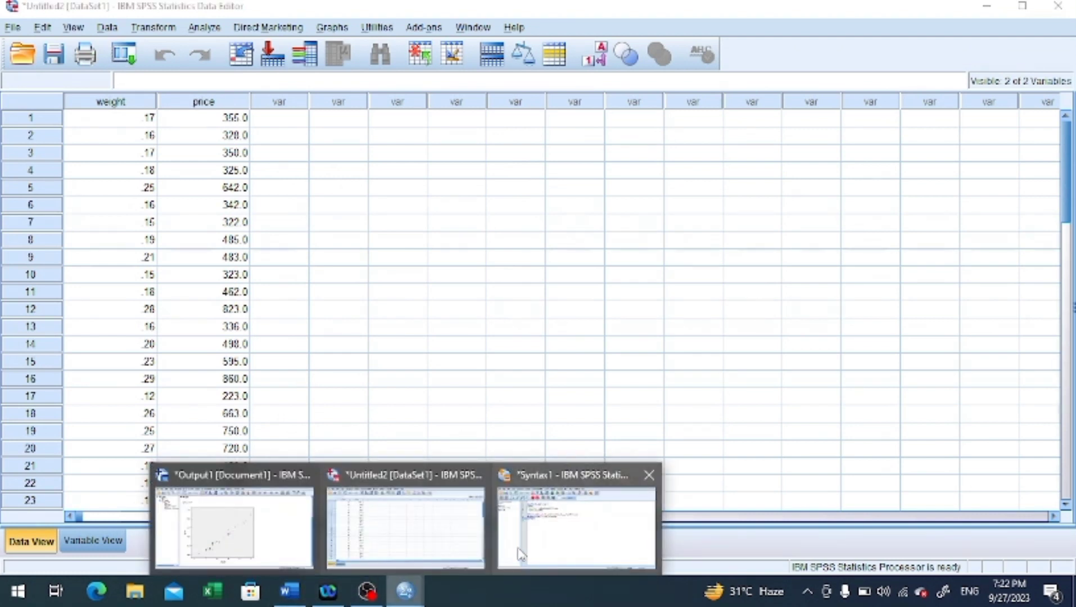
click(572, 534)
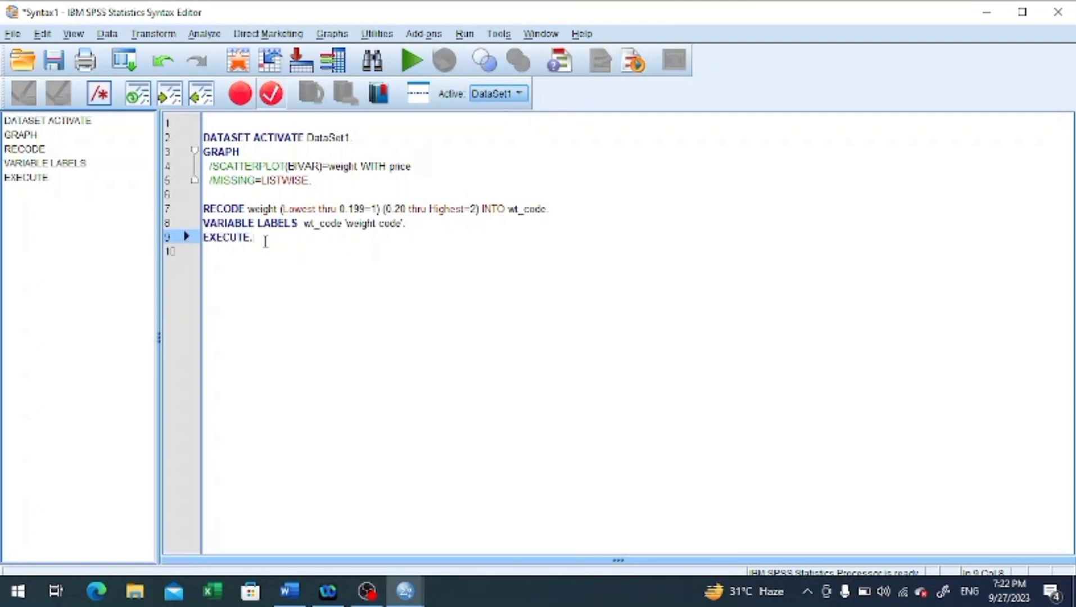
drag(310, 243, 193, 210)
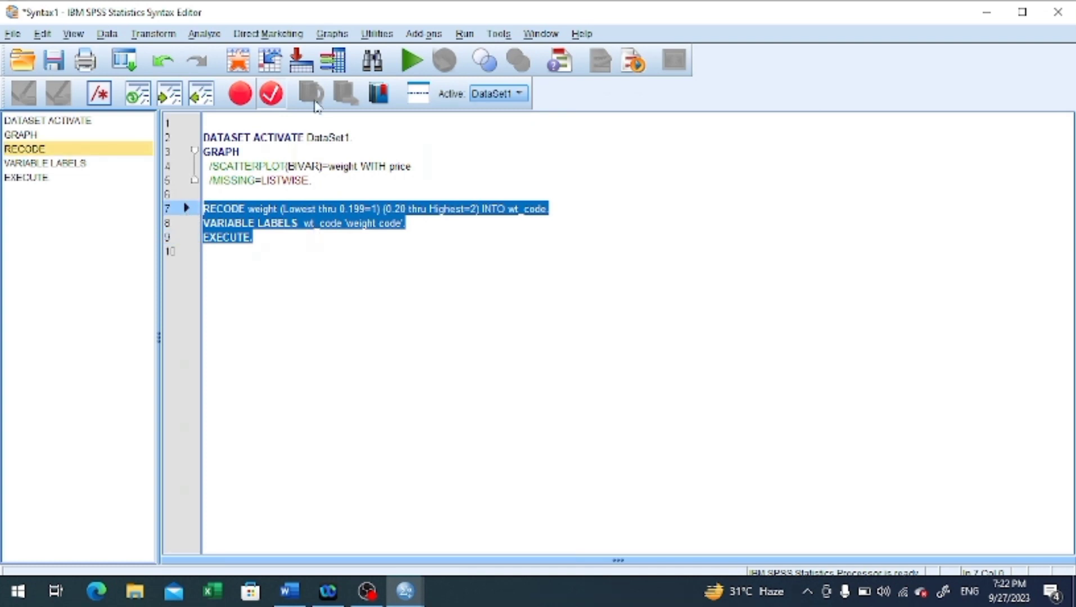
click(412, 61)
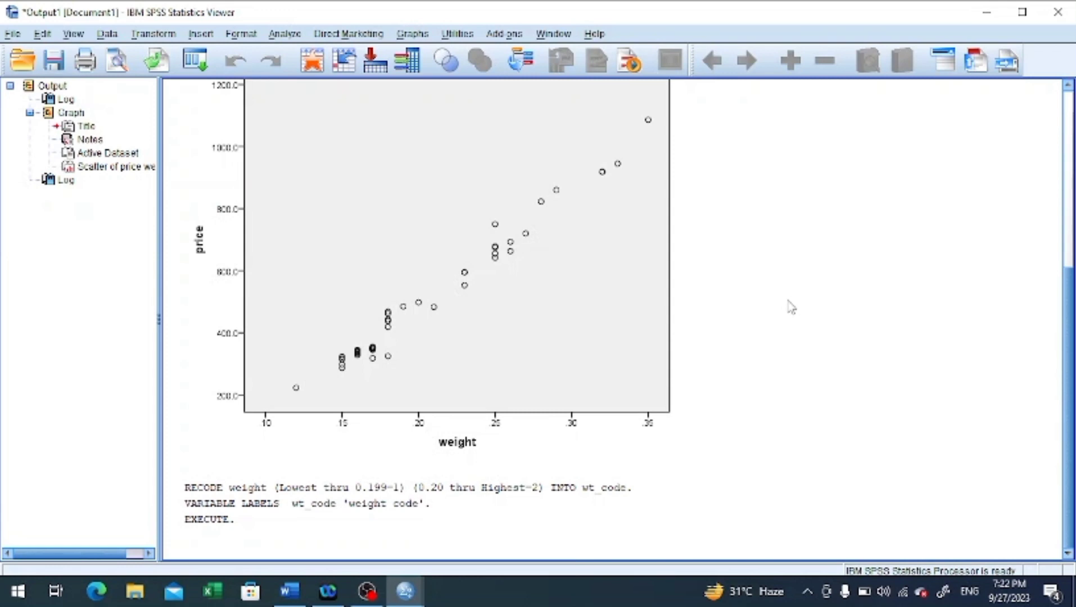
Return to the data editor and review the wt_code column down to the last case
click(360, 520)
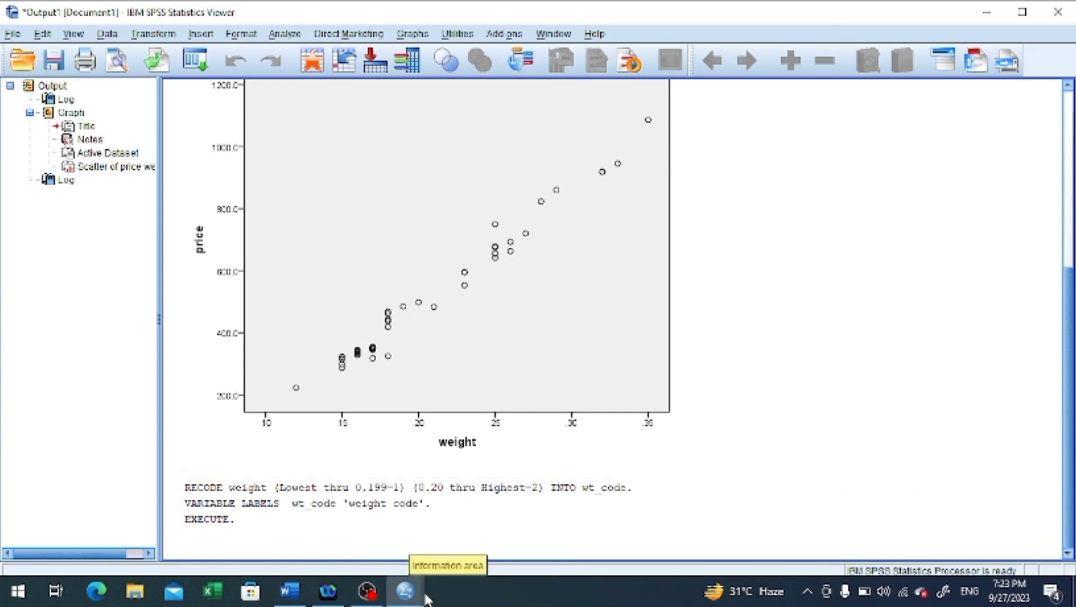
click(407, 593)
click(415, 544)
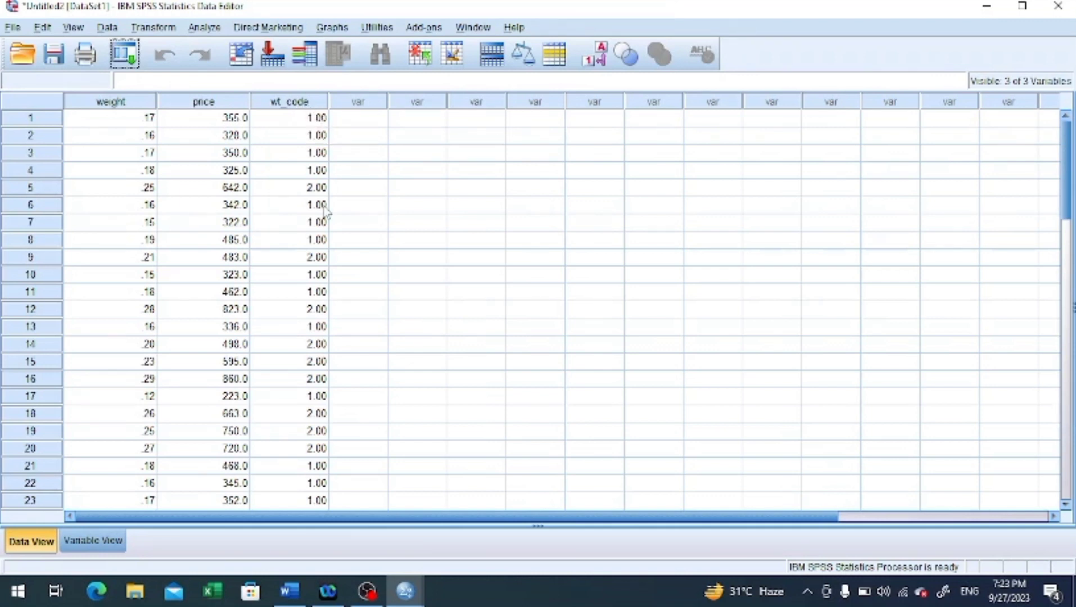
scroll(331, 167, down, 11)
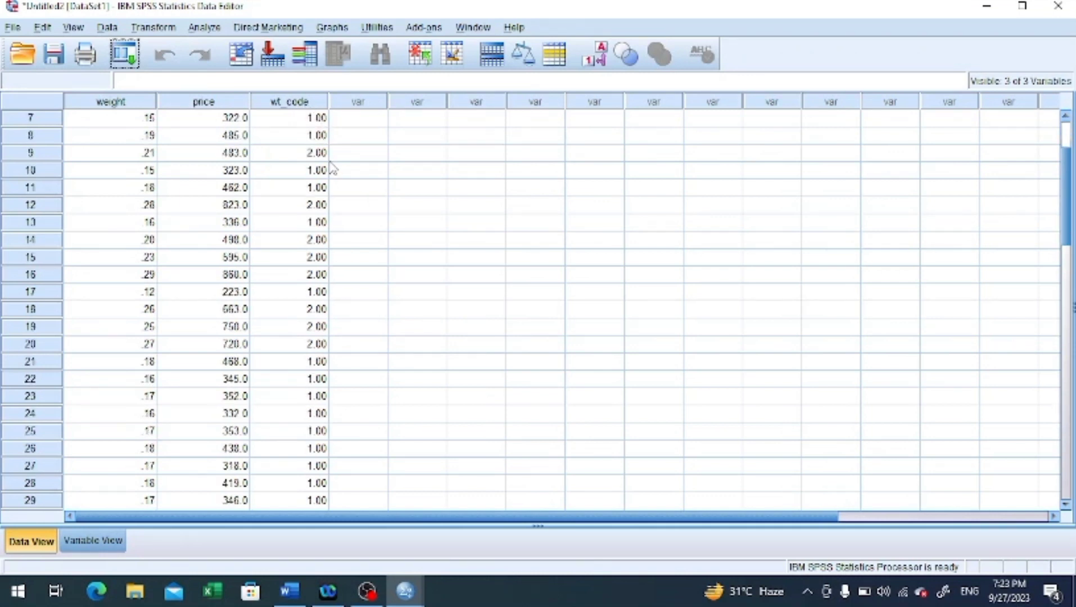
scroll(330, 169, down, 4)
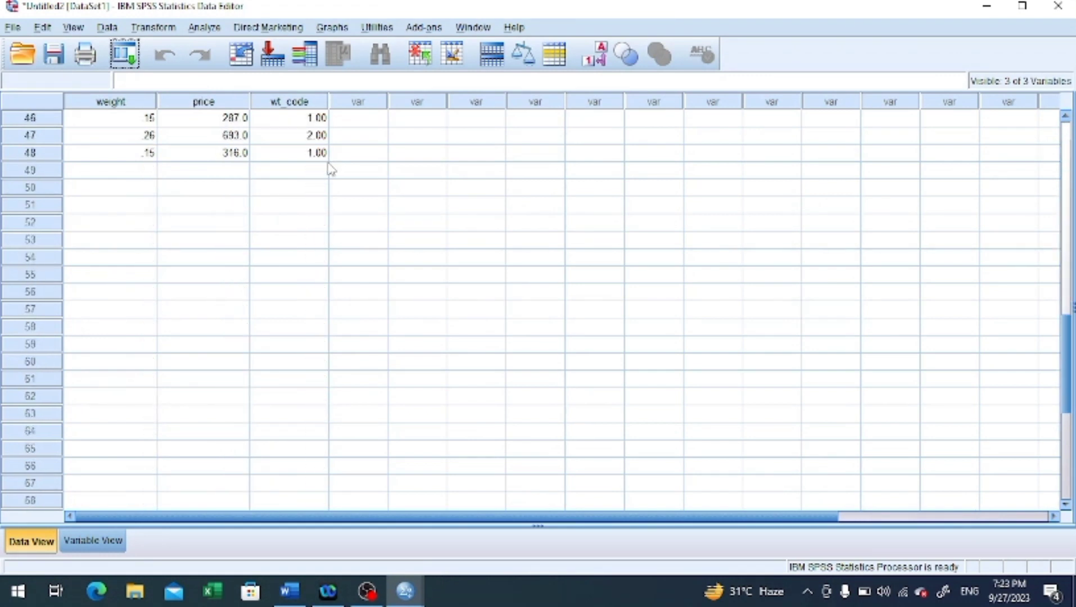
Open the value labels of the wt_code variable and add the label Light for value 1
scroll(331, 169, up, 15)
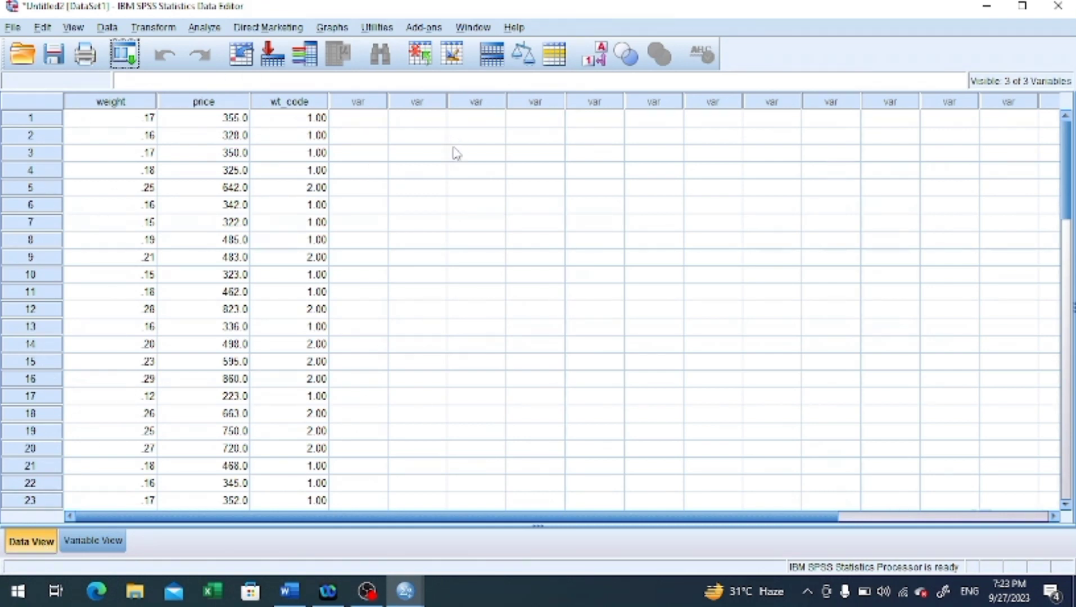
click(99, 543)
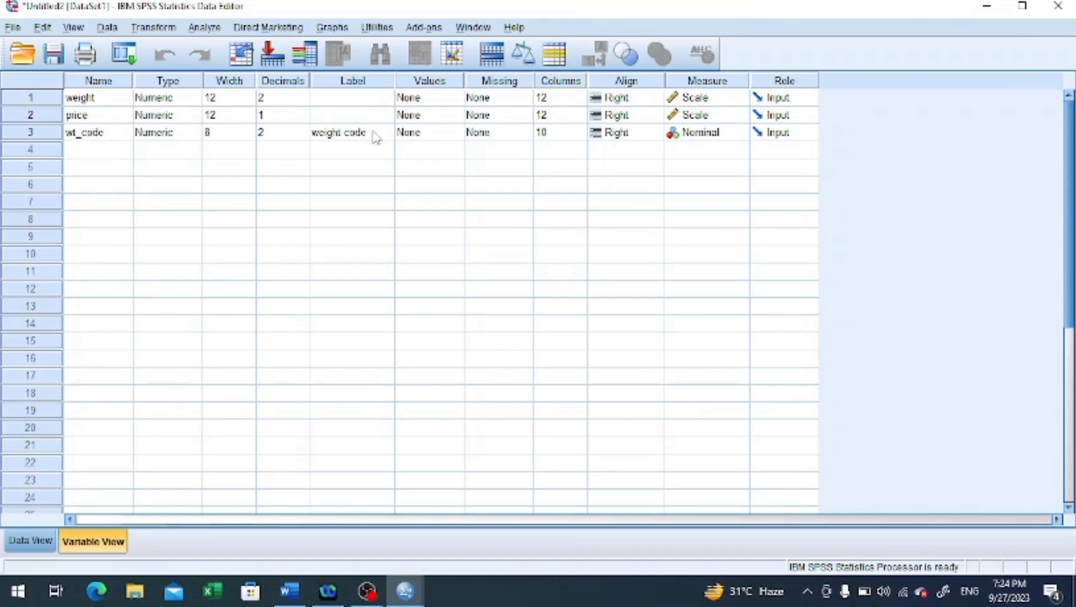
click(419, 134)
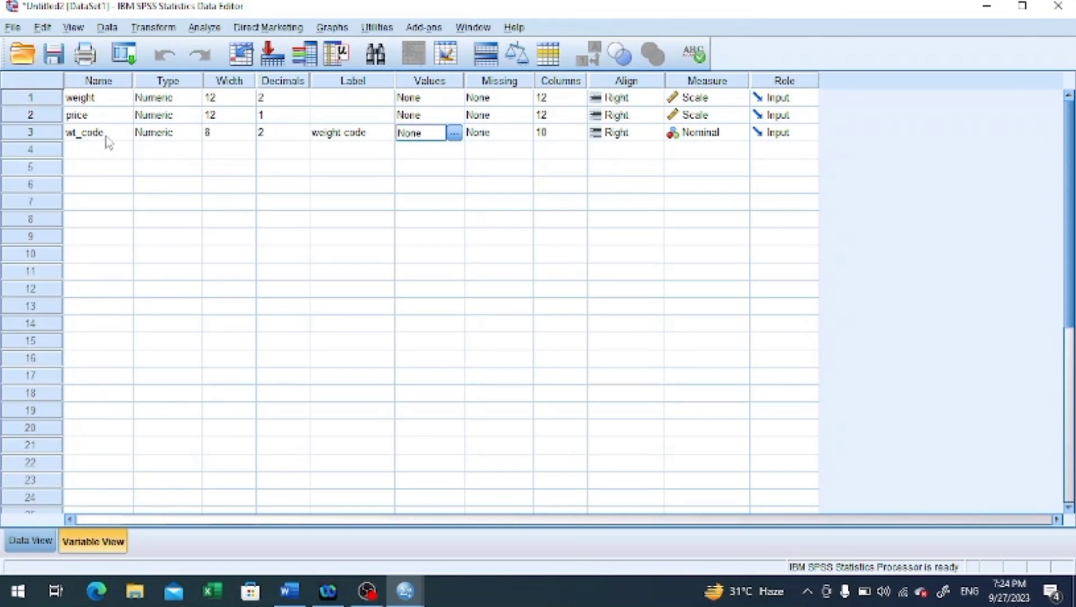
click(454, 133)
click(454, 133)
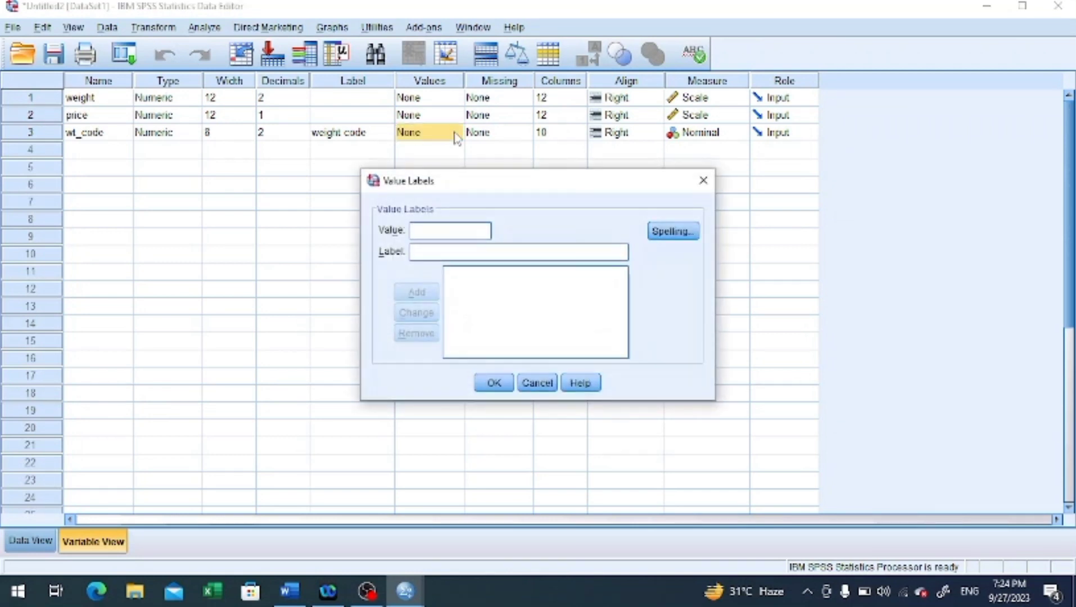
text(1)
click(429, 254)
text(Light)
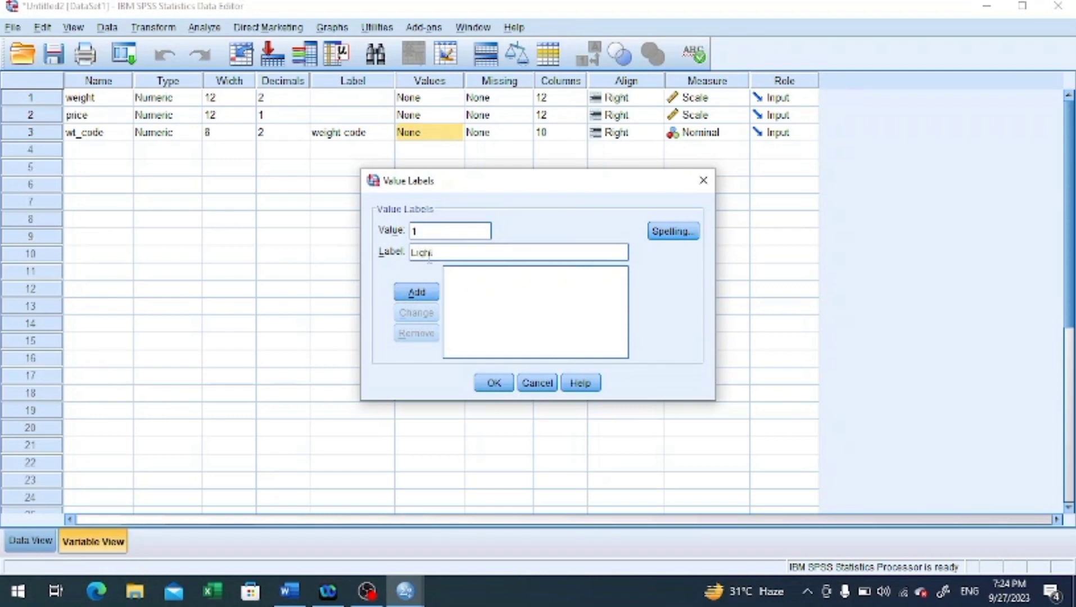
click(420, 294)
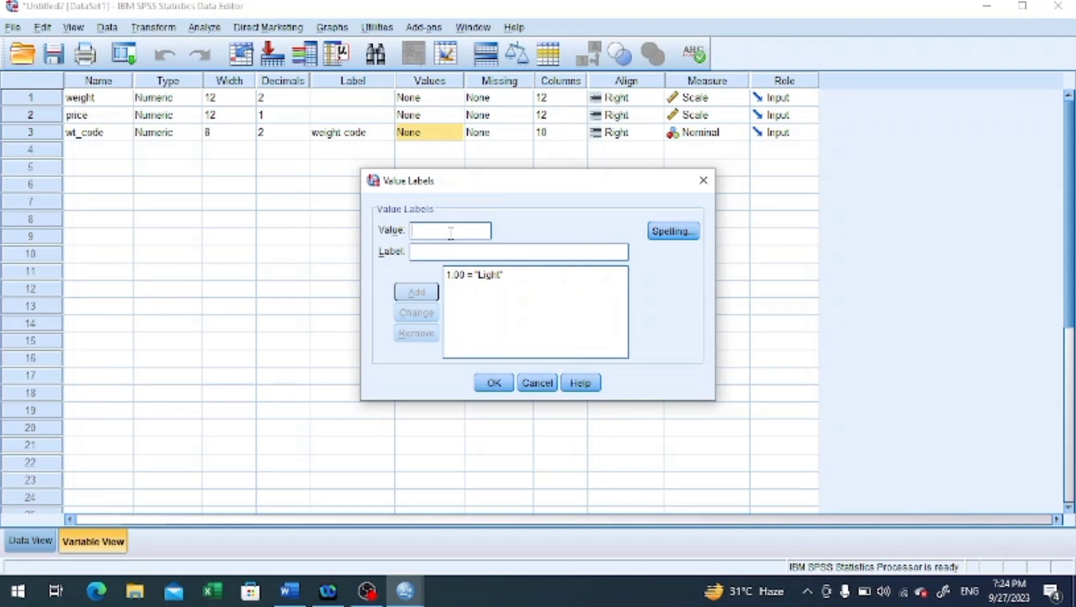
Add the label Heavy for value 2 of wt_code and accept the value labels
text(2)
click(460, 248)
text(Heavy)
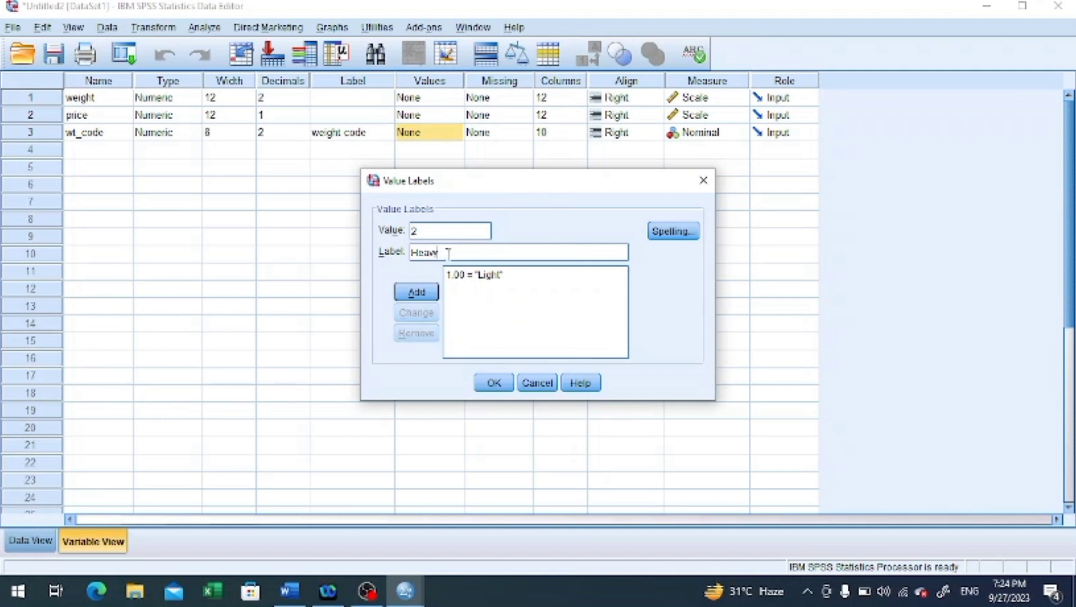
click(424, 297)
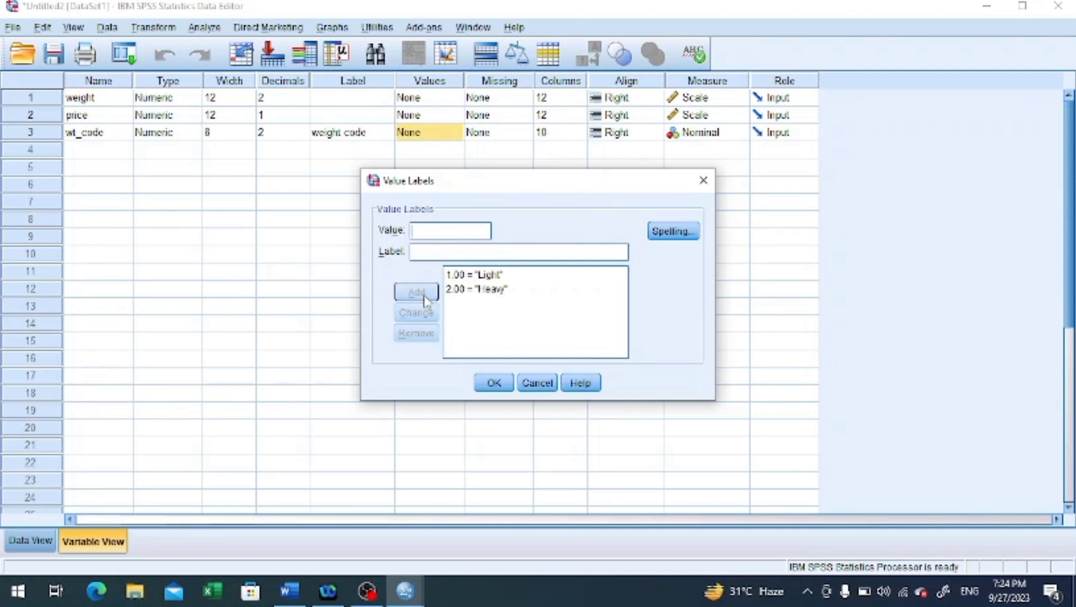
click(494, 384)
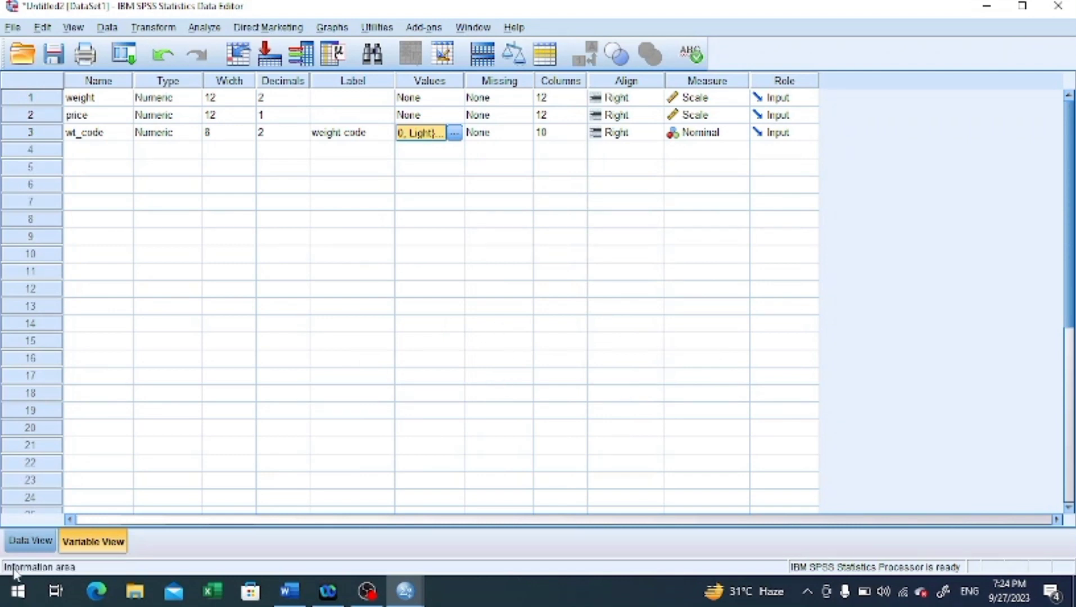
Return to the data view and turn on the display of value labels in place of the numeric codes
click(30, 542)
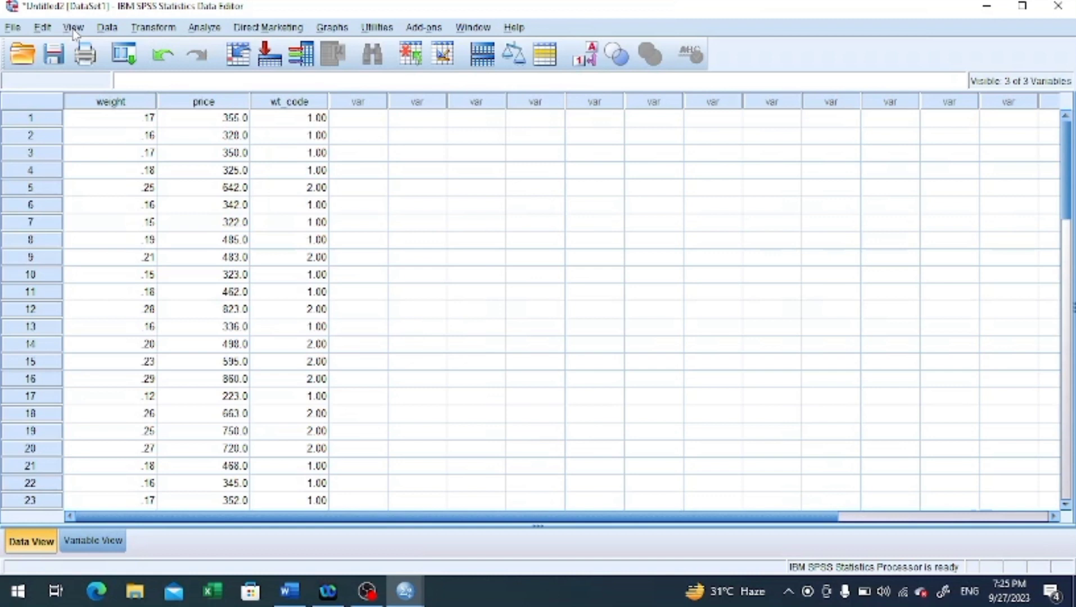
click(73, 29)
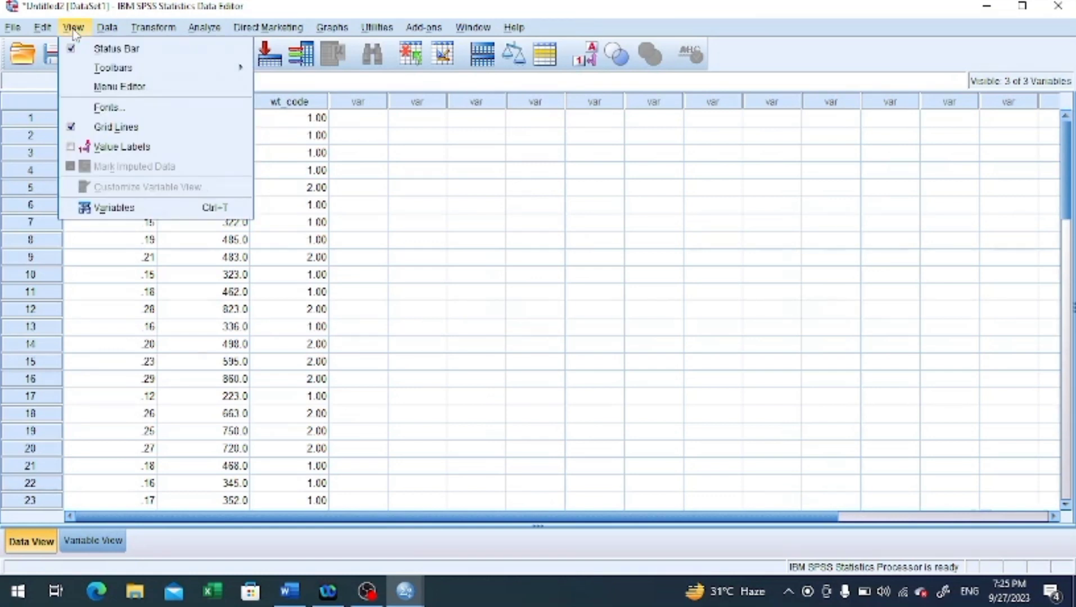
click(120, 147)
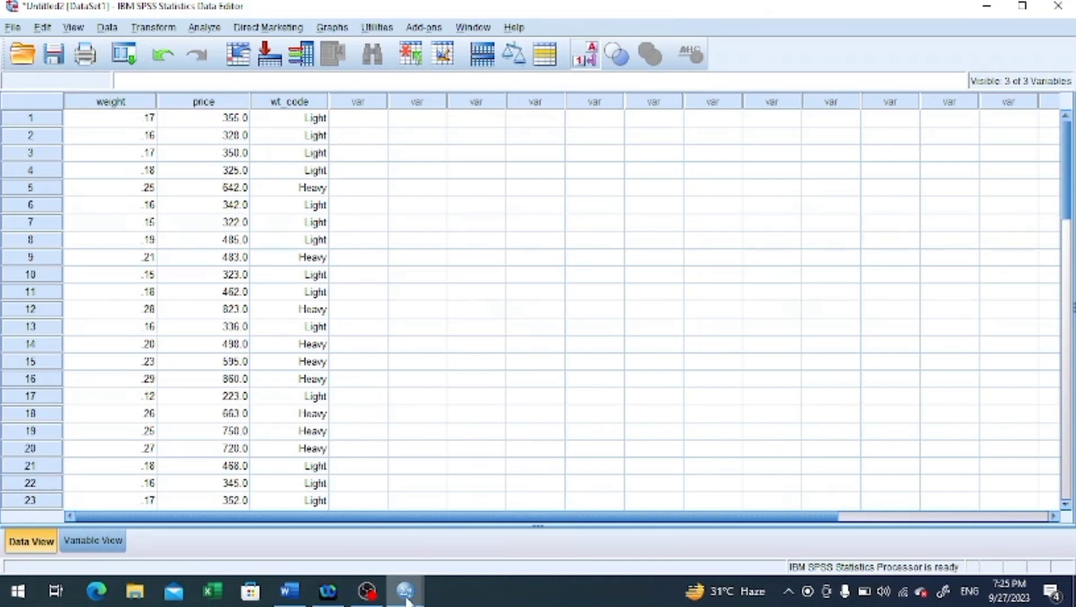
mouse_move(407, 600)
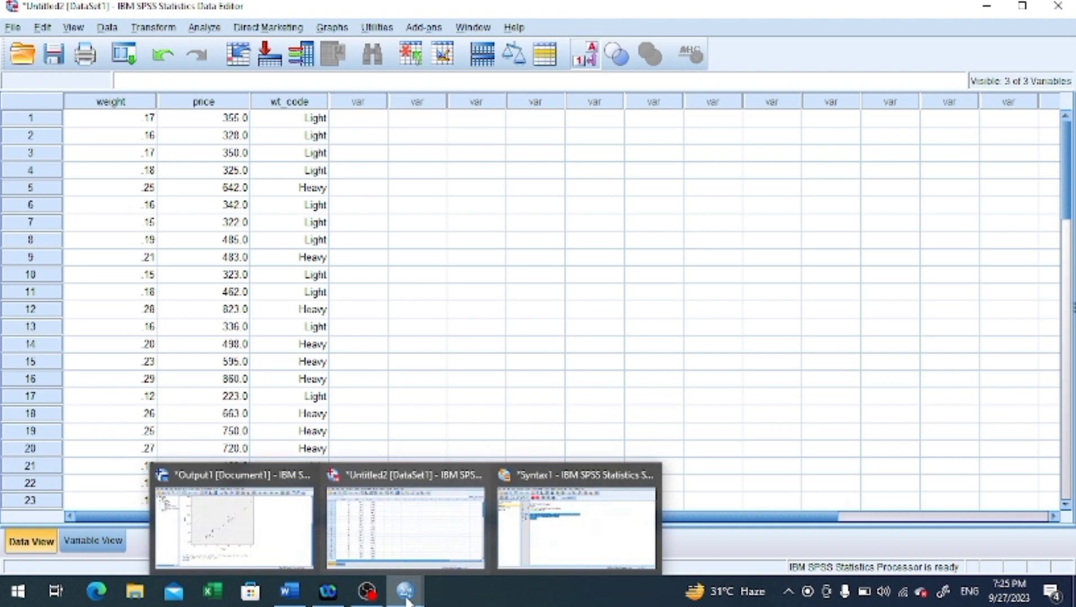
click(407, 539)
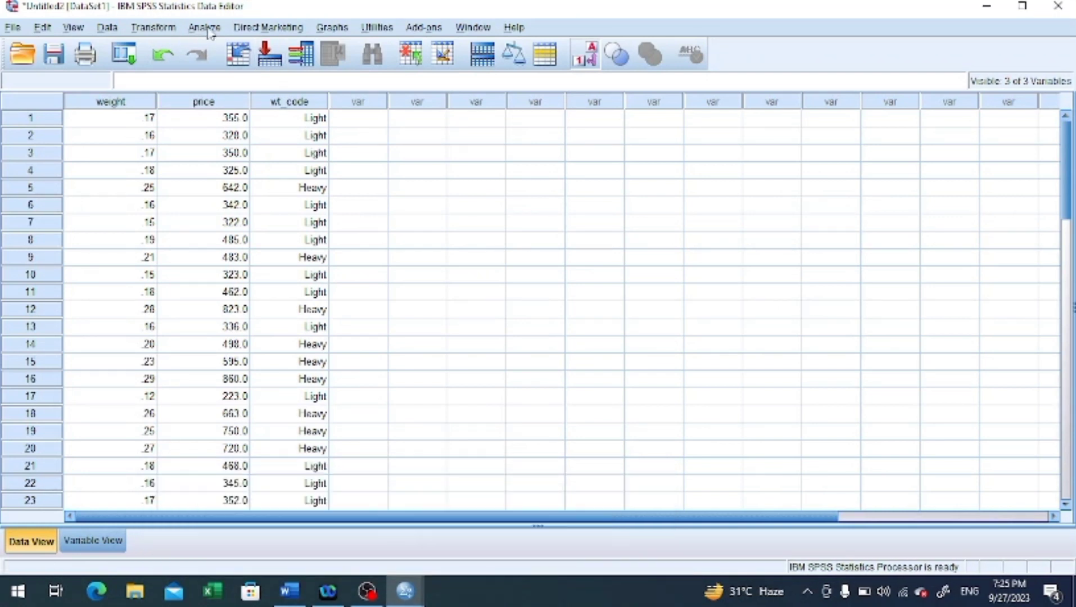
Start a new Recode into Different Variables, clear the previous weight settings, and choose price as the input variable
click(132, 29)
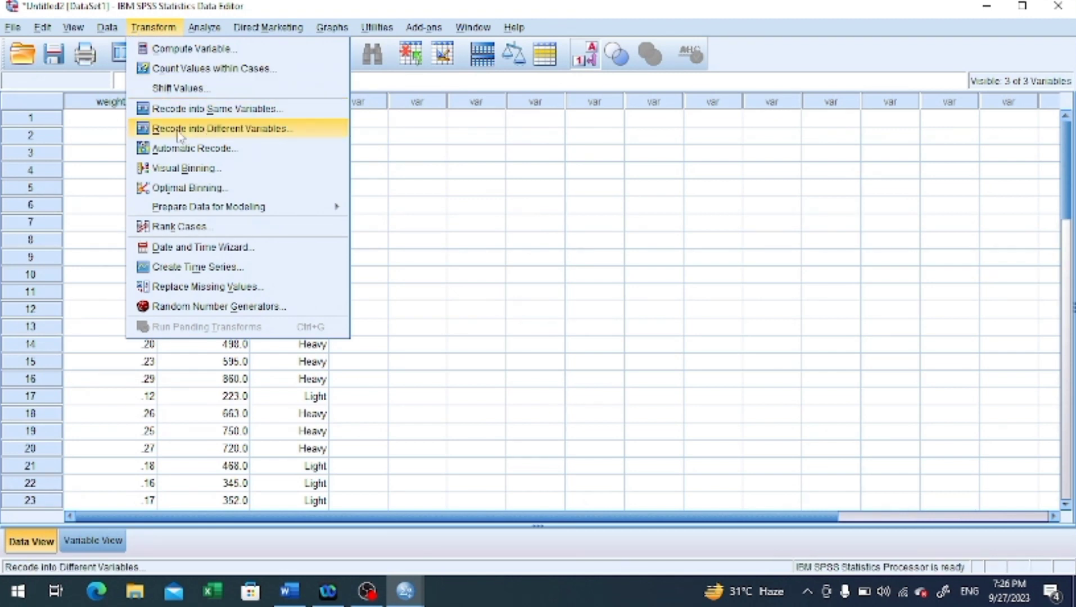
click(287, 129)
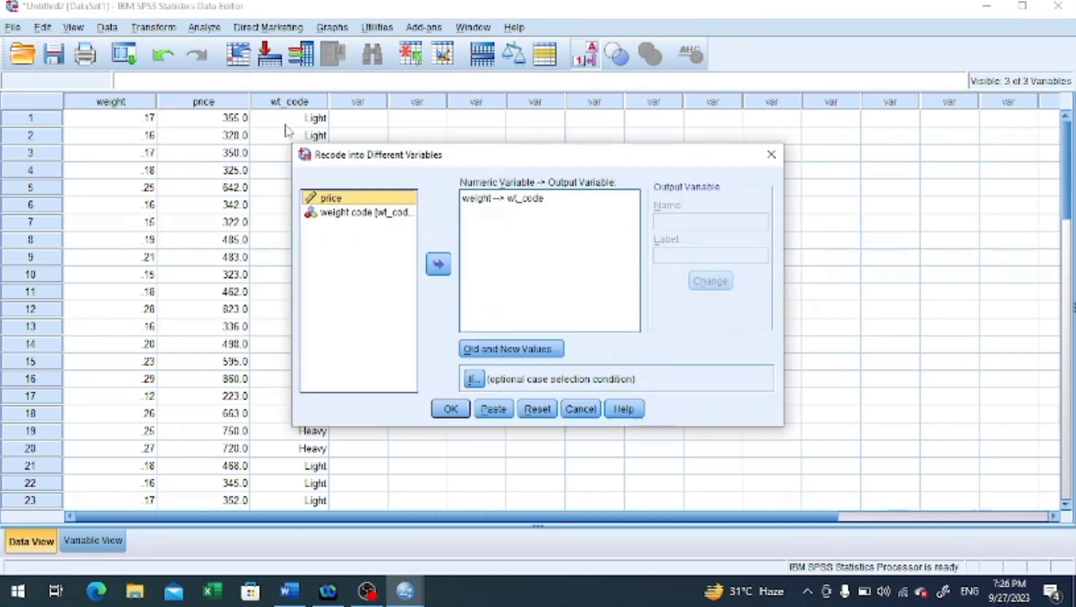
click(537, 410)
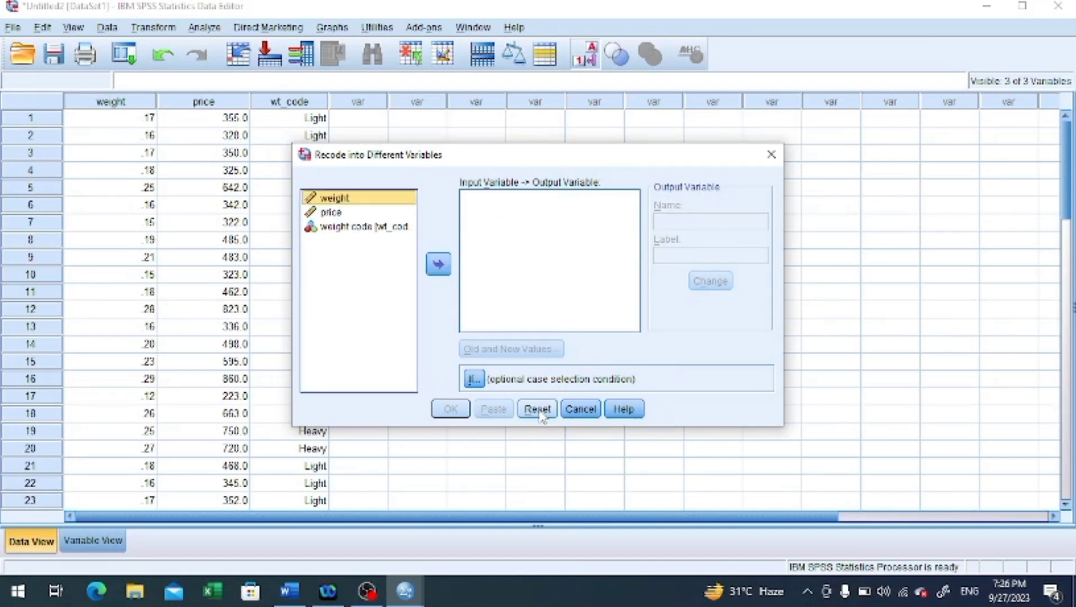
click(331, 213)
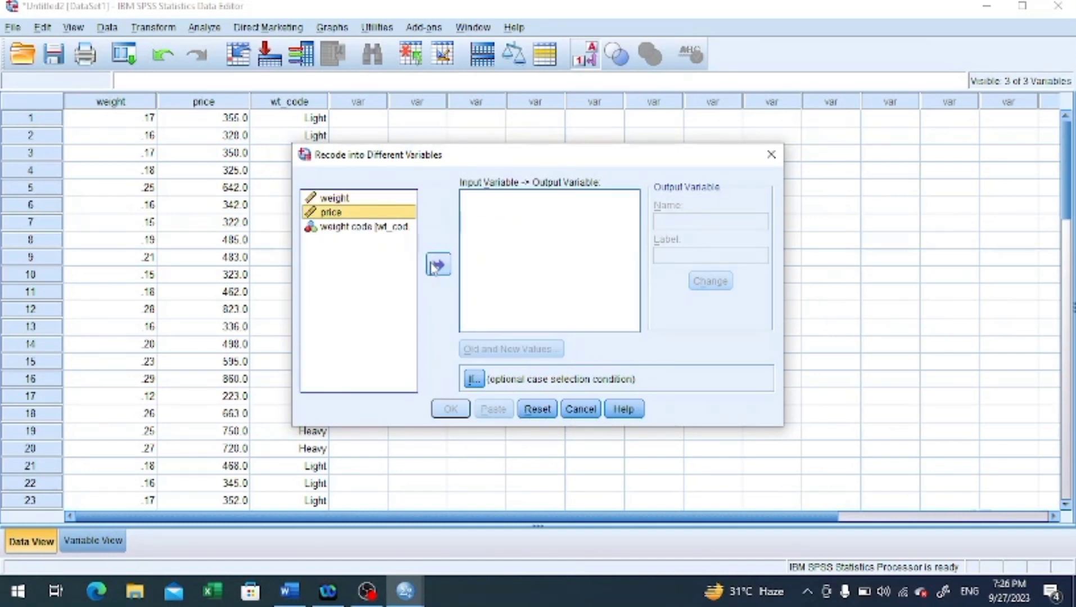
click(438, 265)
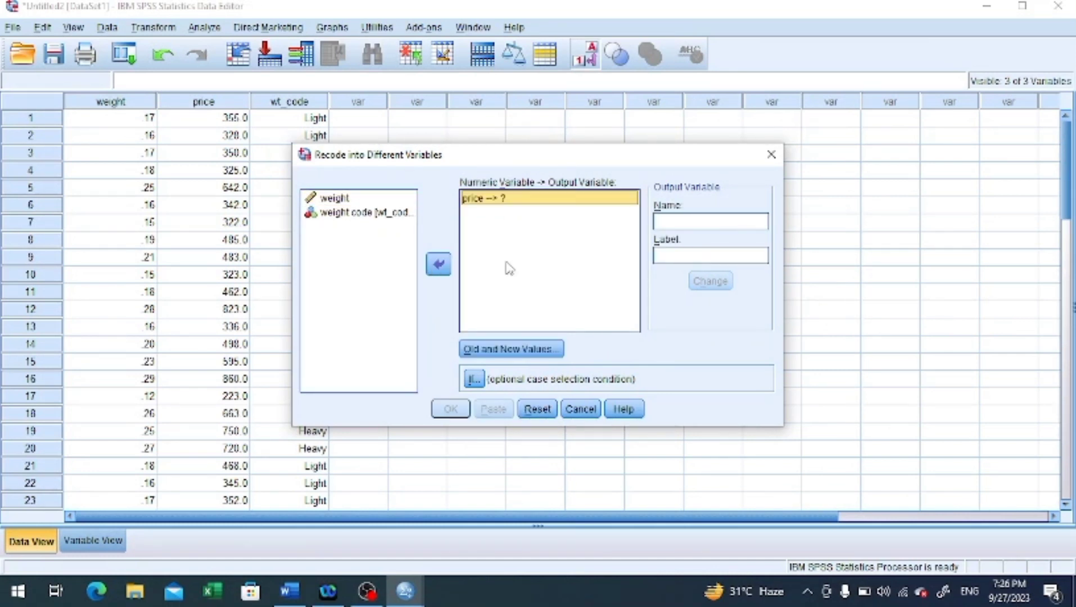
Define the output variable for price with the name prc_code and the label "price code"
click(682, 219)
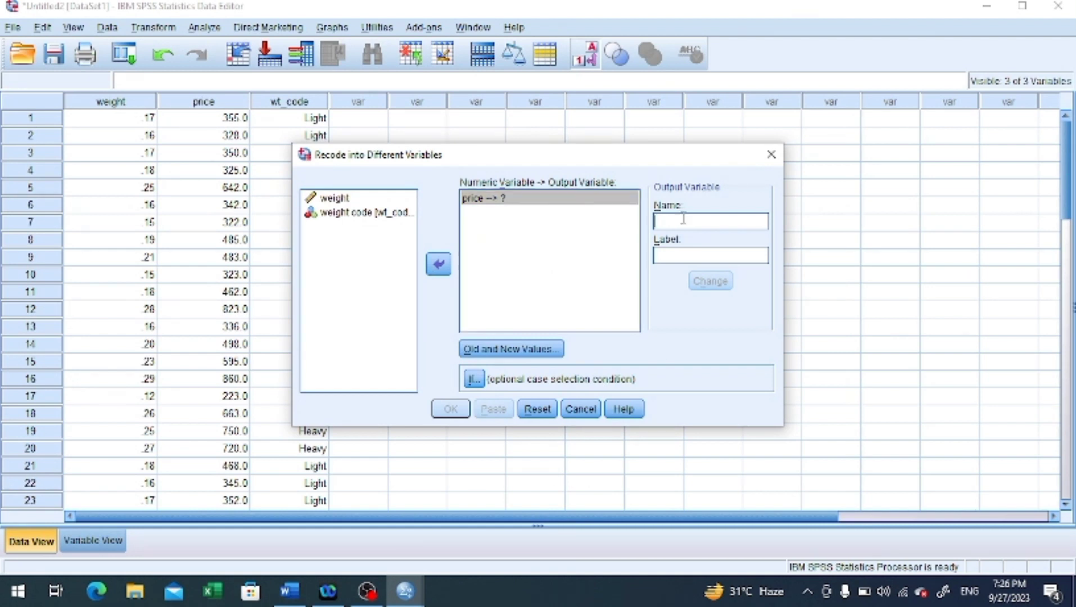
text(prc)
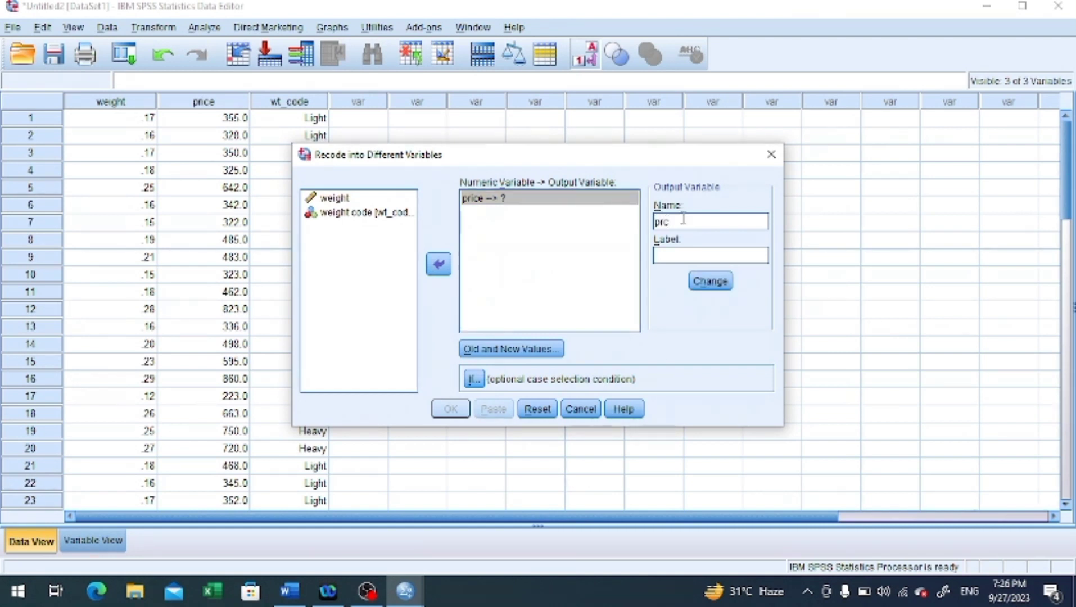
text(_code)
click(682, 255)
text(price code)
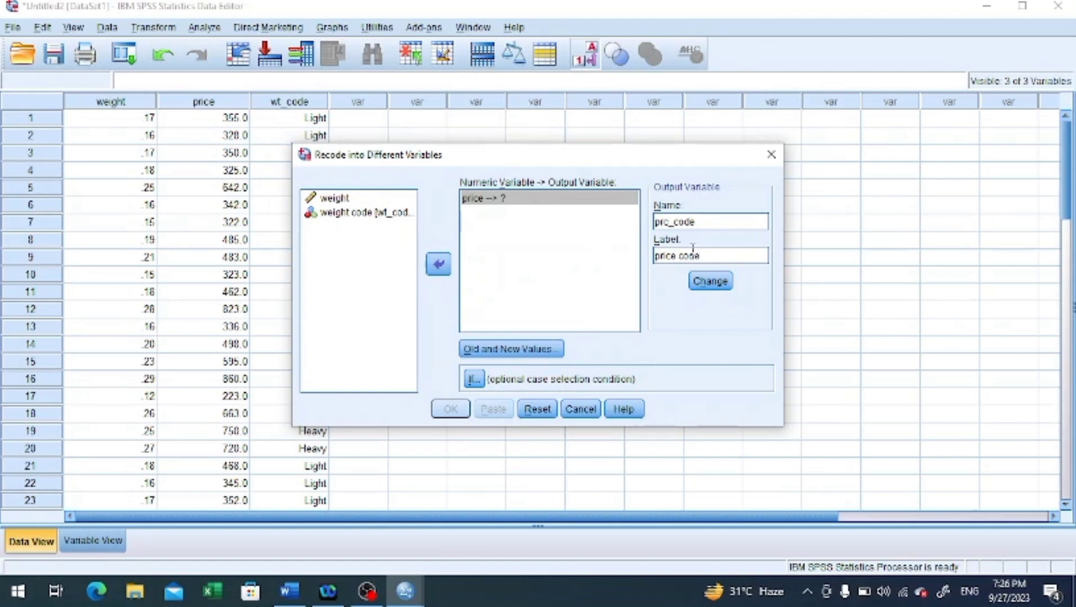
click(723, 288)
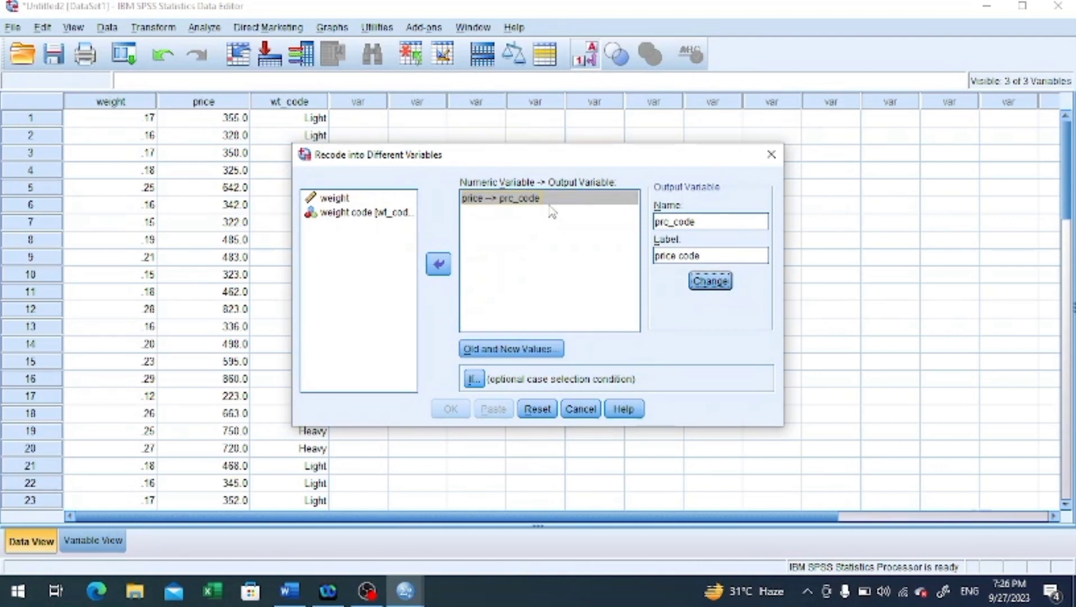
Add a recode rule that maps old price values from the lowest through 349.9 to the new value 1
click(518, 349)
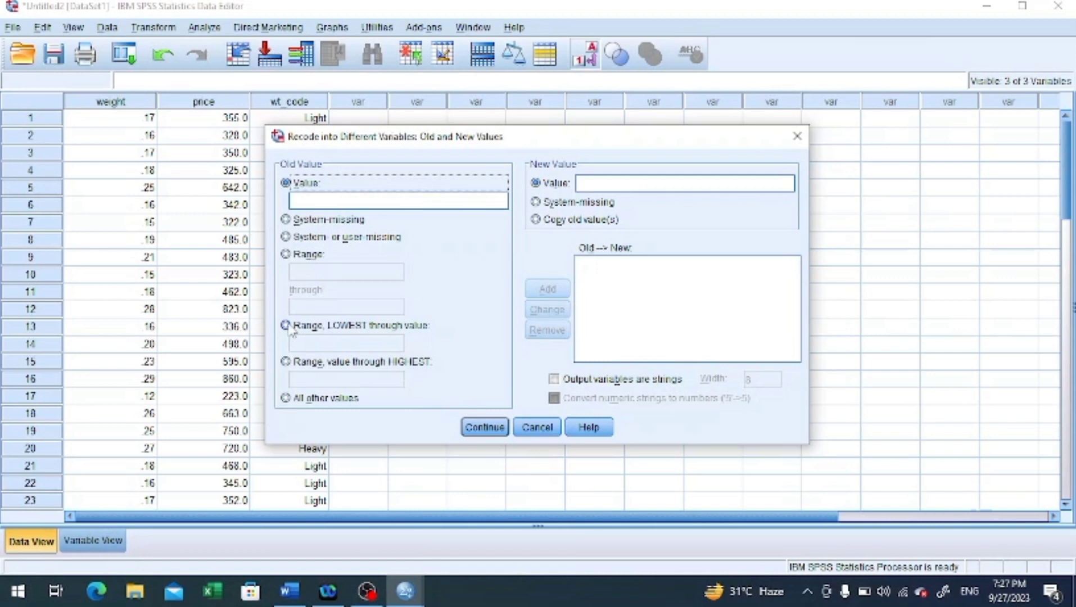
click(287, 326)
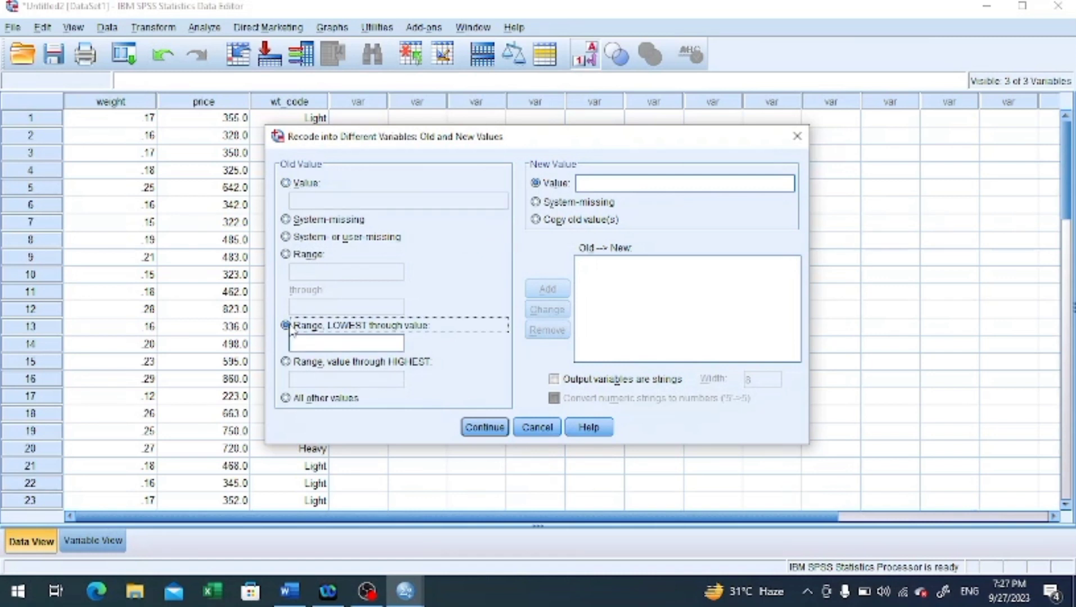
click(348, 340)
text(349.9)
click(656, 181)
text(1)
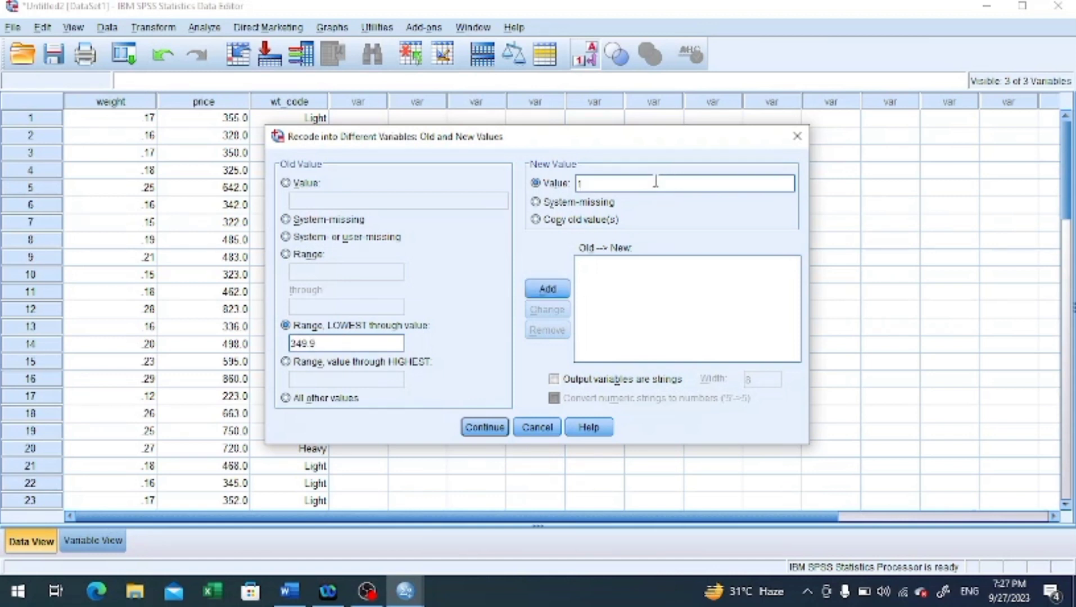
click(561, 291)
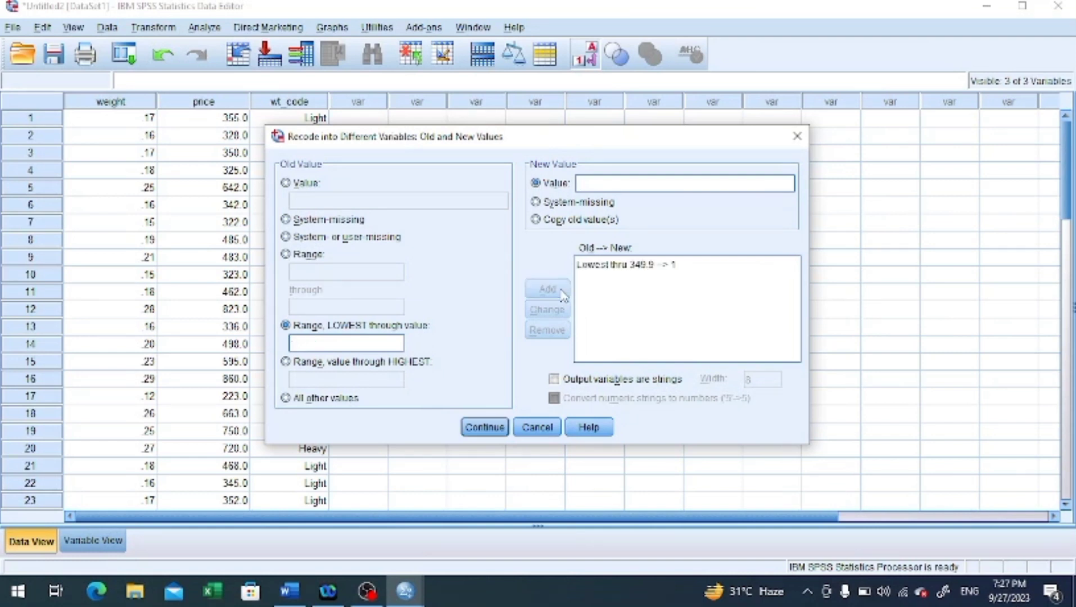
Add a recode rule mapping prices from 350 through the highest to the new value 2, and accept the value rules
click(287, 362)
click(319, 378)
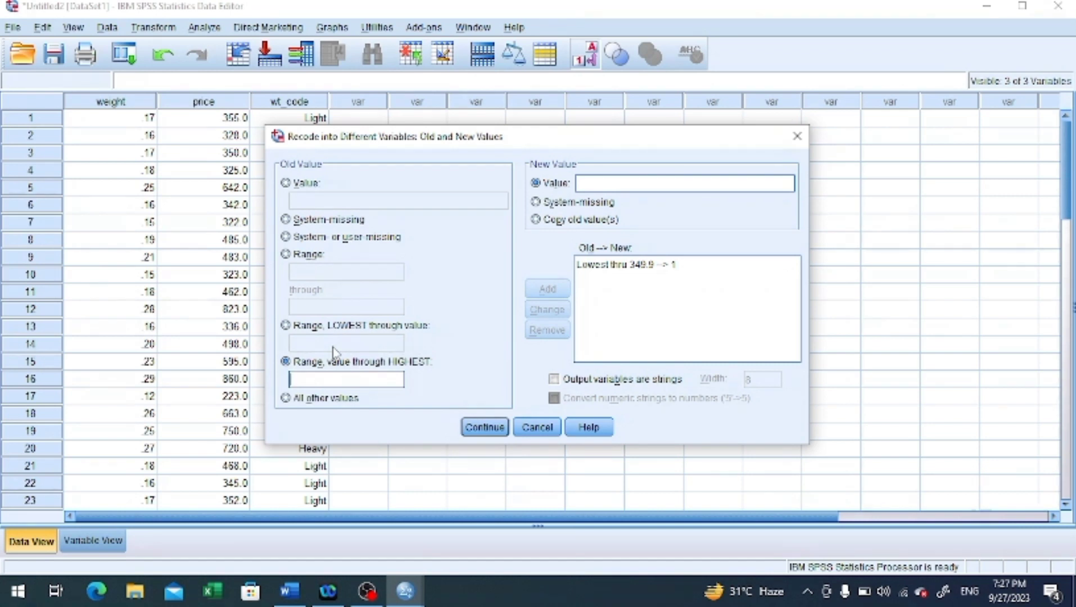
text(350)
click(625, 180)
text(2)
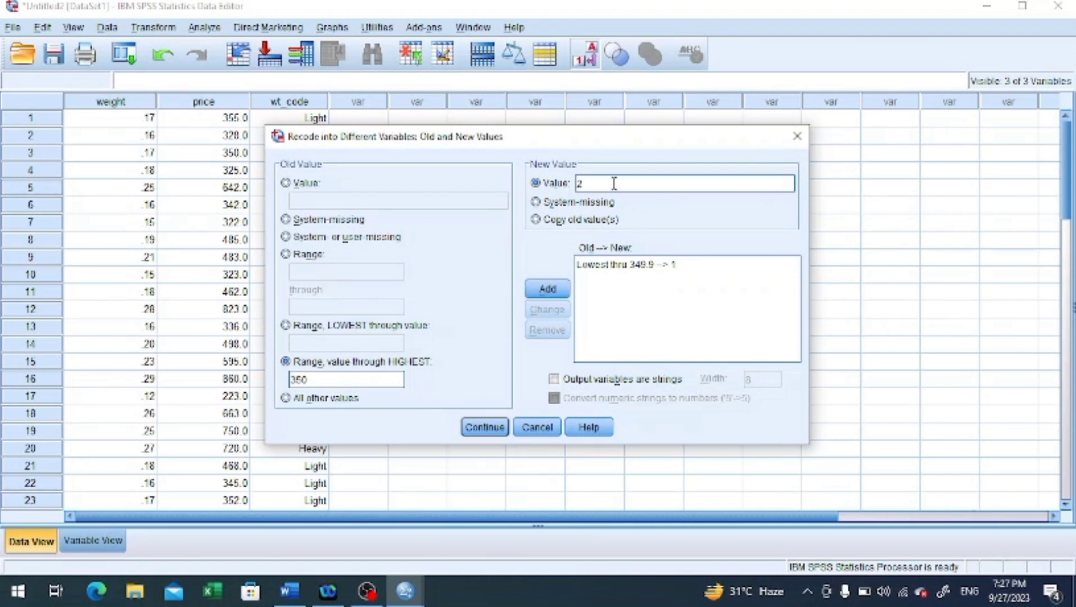
click(555, 290)
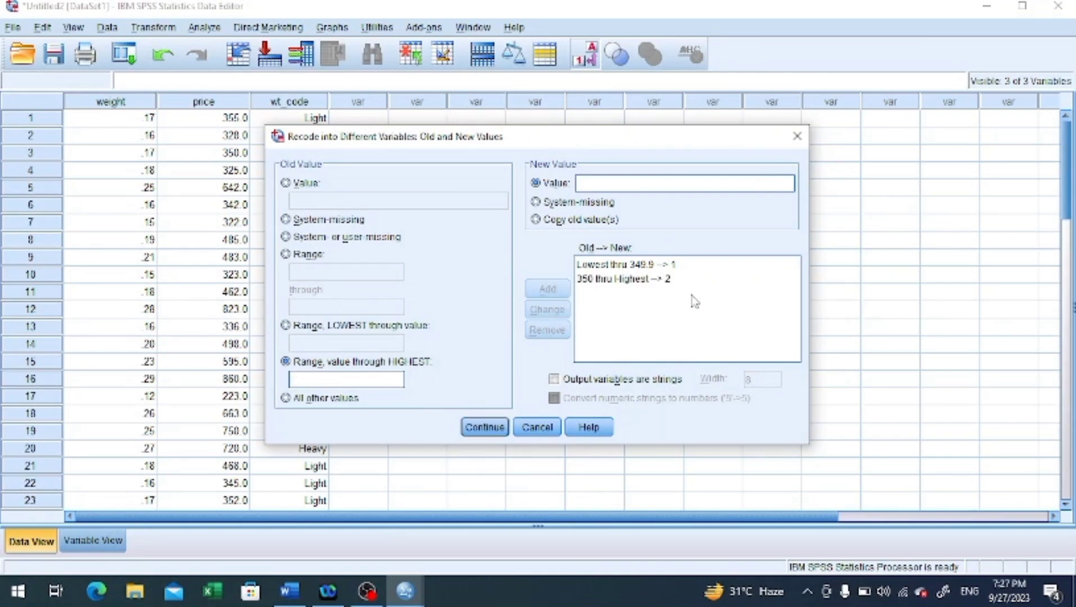
click(493, 435)
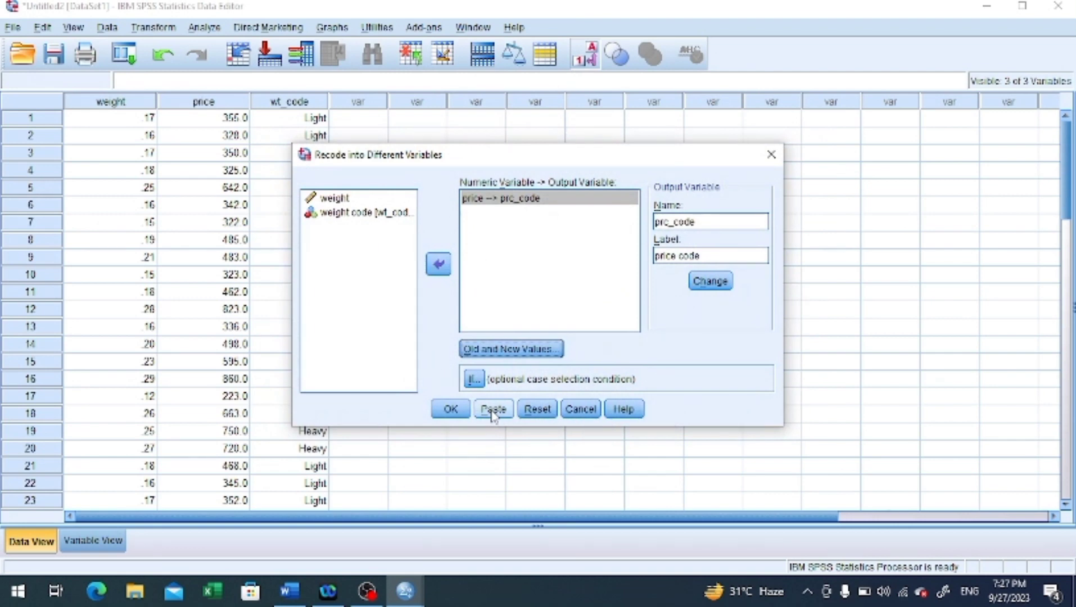
Paste the price recode commands into the syntax file and run only the block that creates prc_code
click(493, 410)
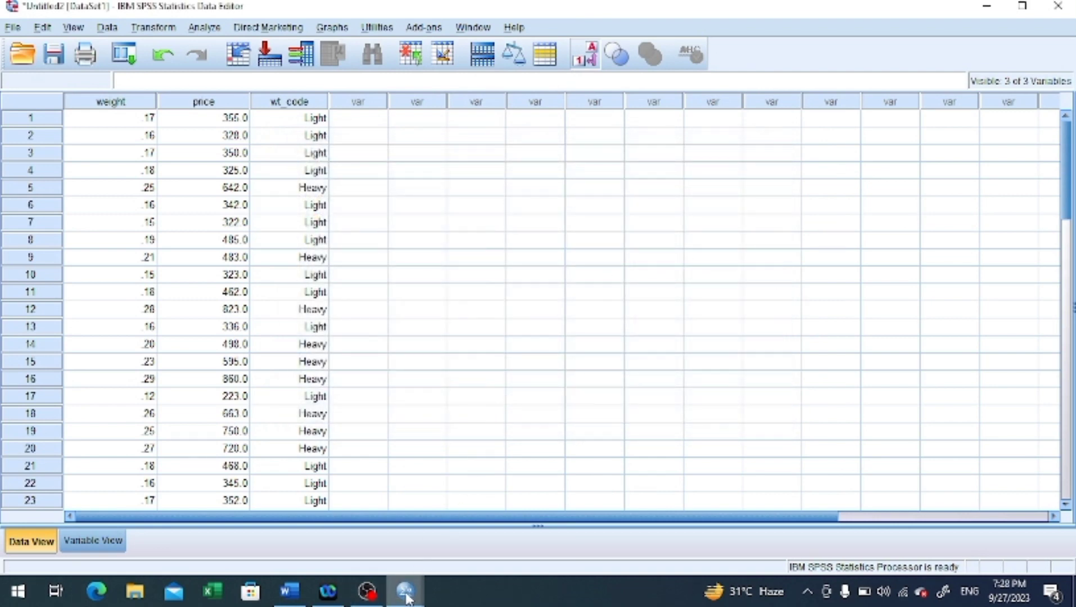
mouse_move(405, 590)
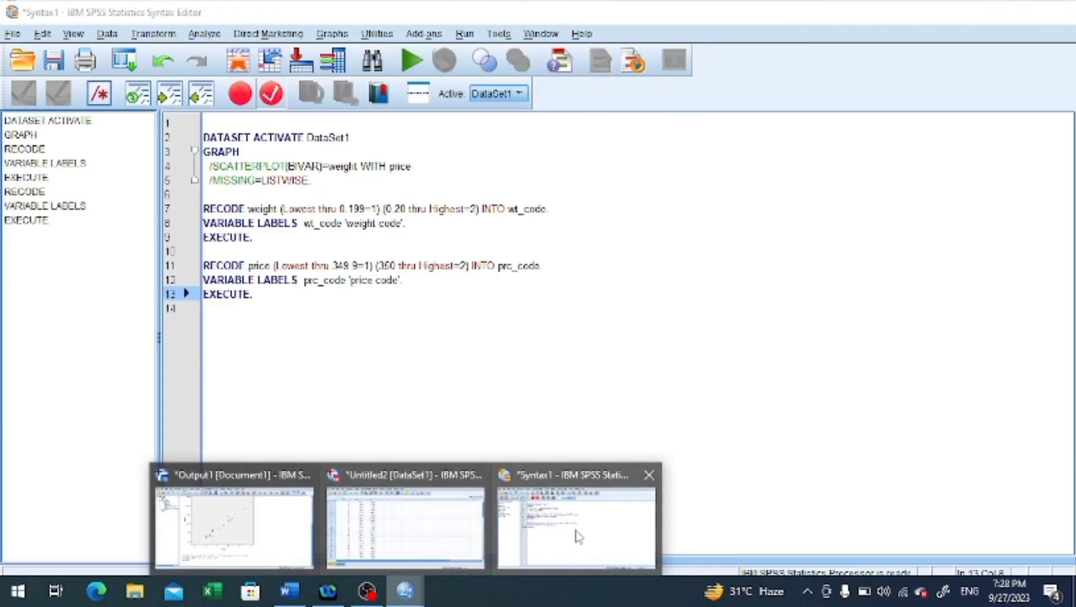
click(579, 537)
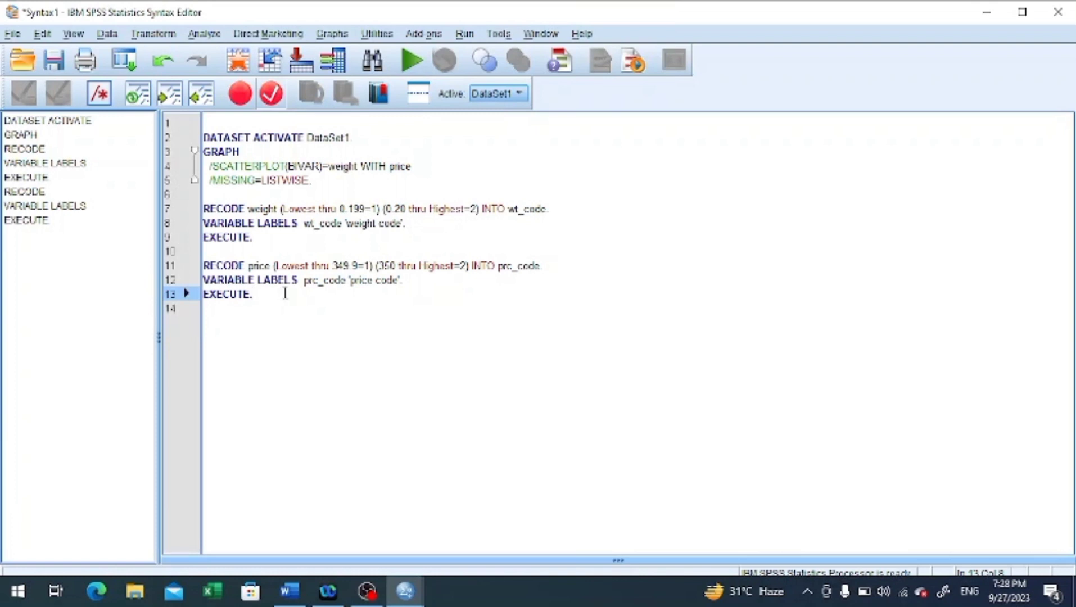
drag(276, 301, 202, 265)
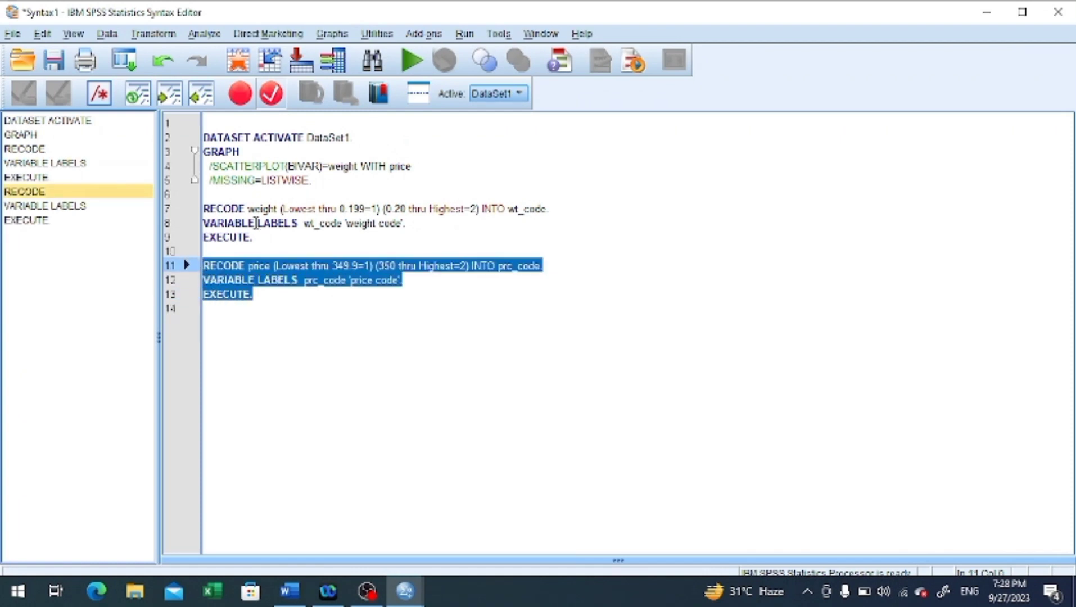
click(411, 60)
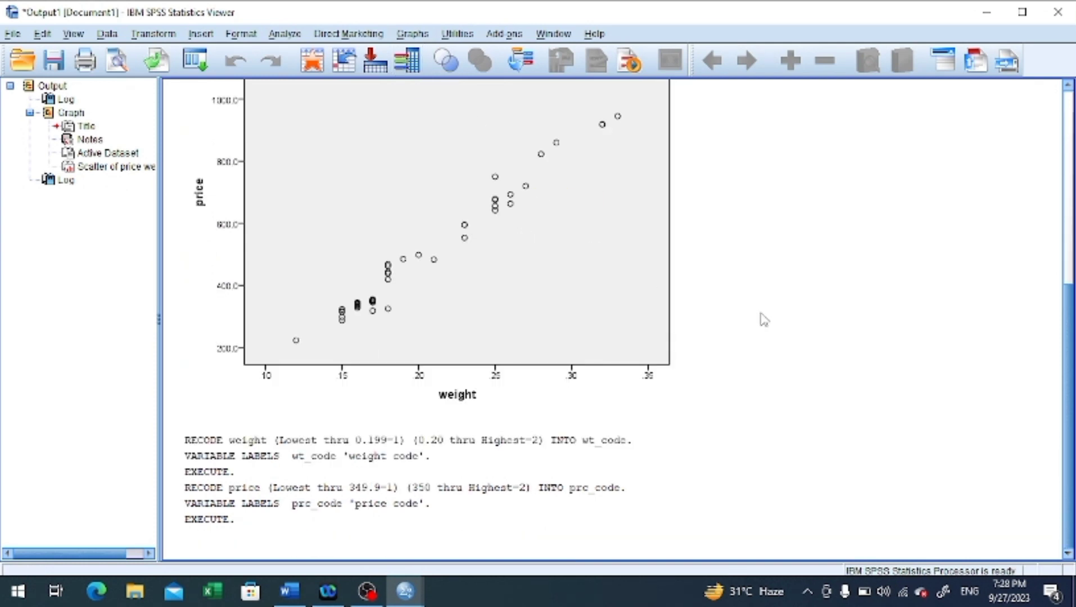
click(524, 525)
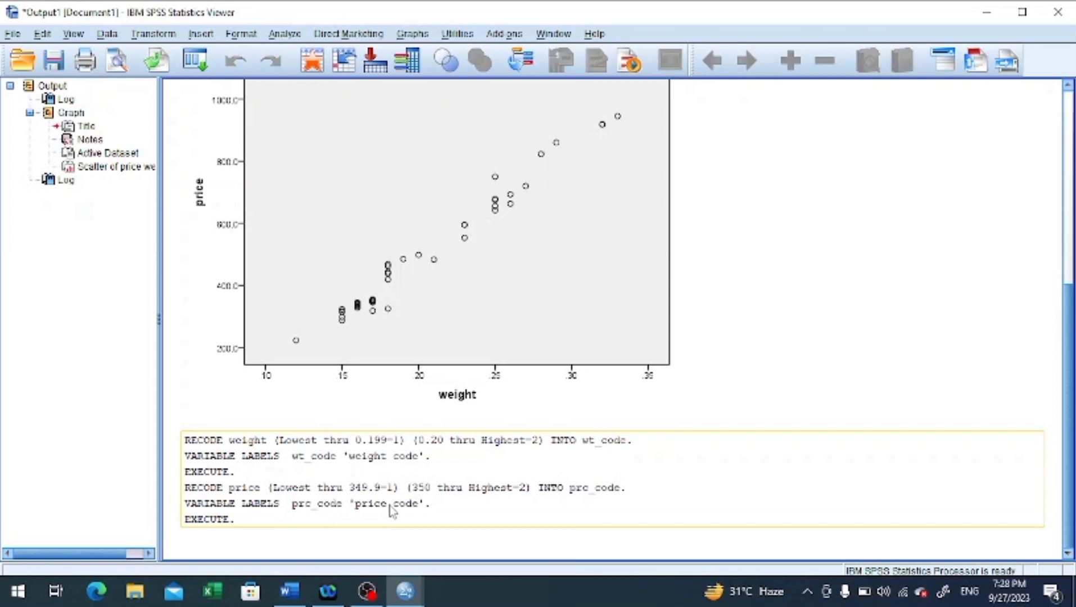
click(725, 460)
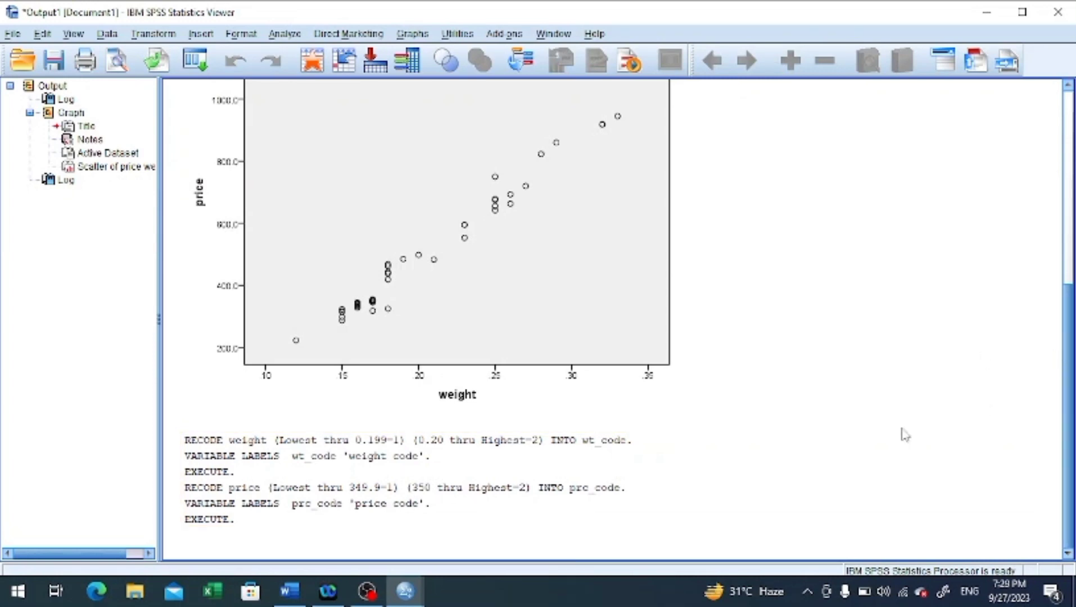
In the dataset's variable definitions, add the value label "Cheaper" for value 1 of prc_code
mouse_move(407, 600)
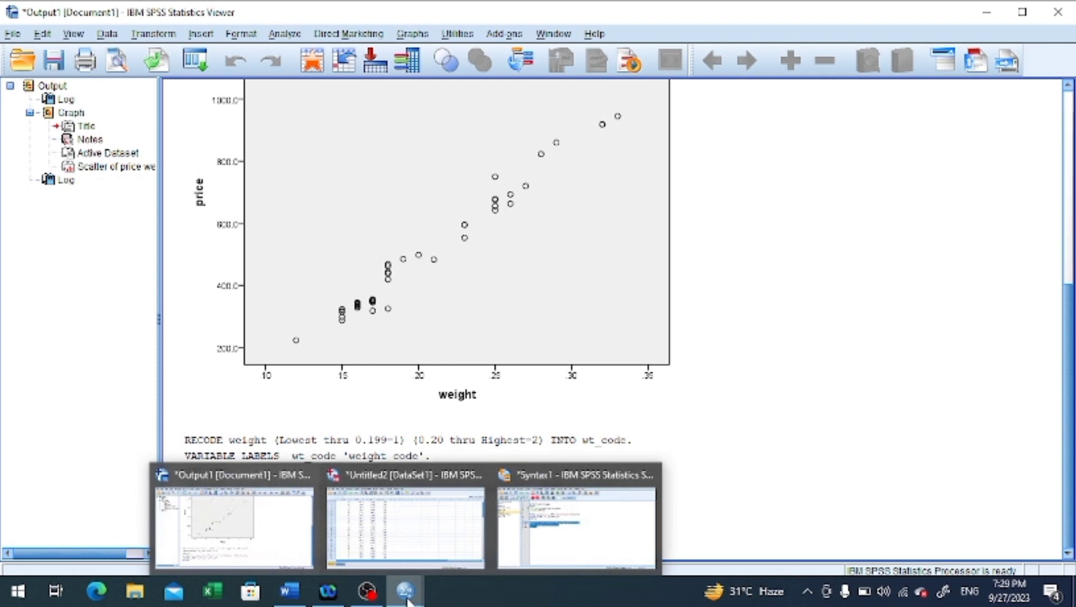
click(391, 537)
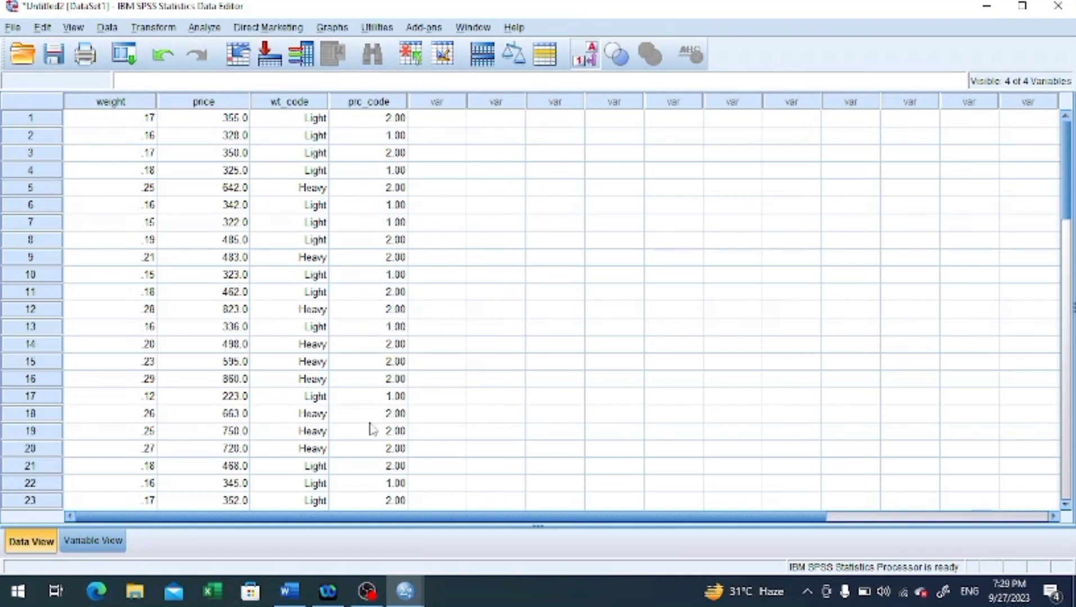
click(93, 541)
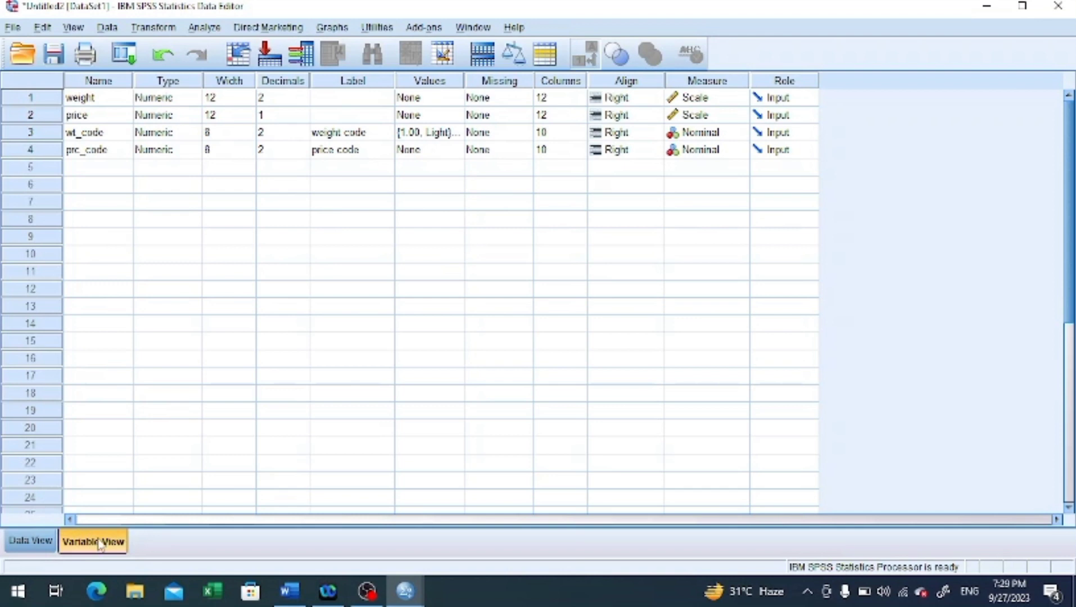
click(420, 153)
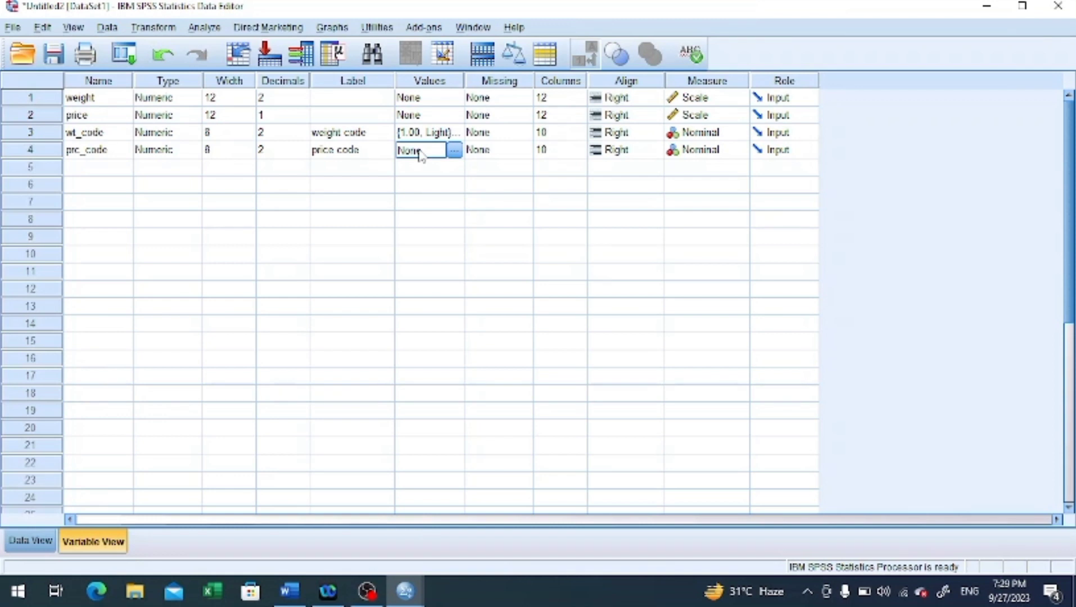
click(453, 150)
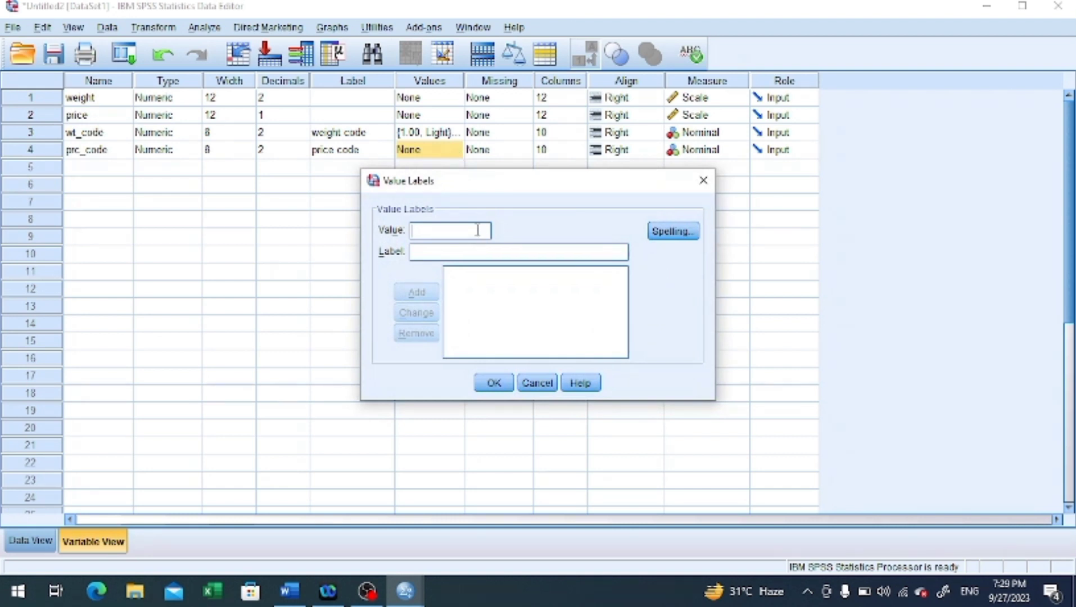
text(1)
click(461, 253)
text(Ch)
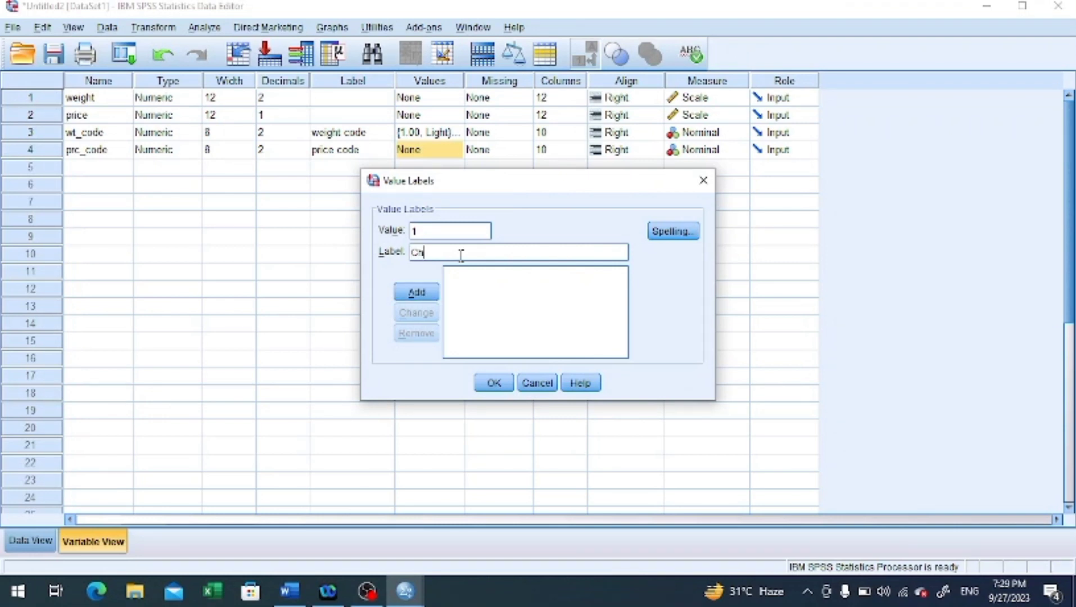
text(eaper)
click(430, 291)
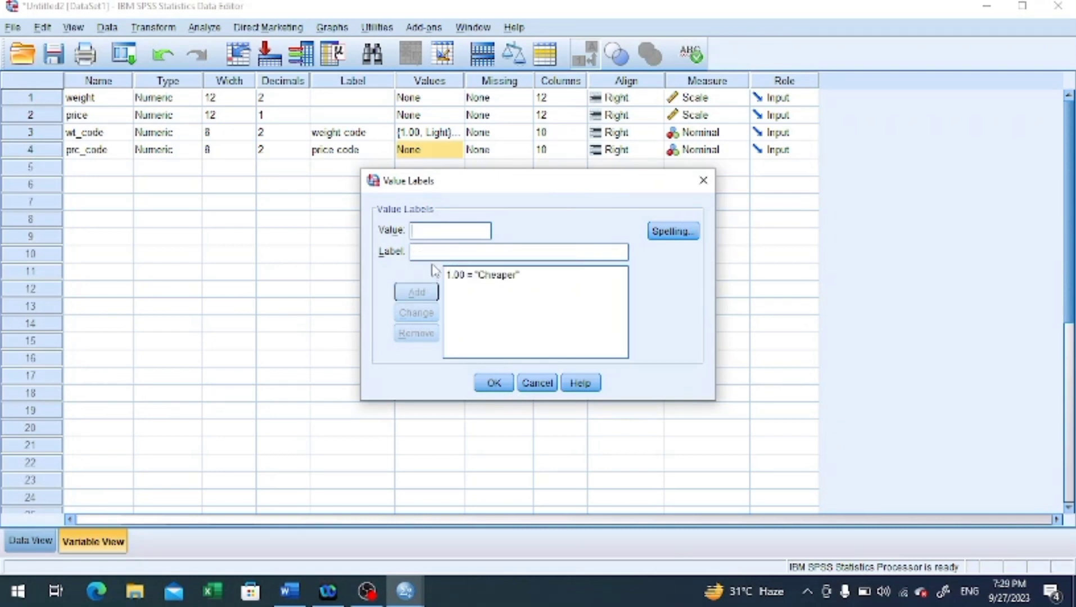
Add the value label "Expensive" for value 2 of prc_code and accept the value labels
text(2)
click(448, 251)
text(Exp)
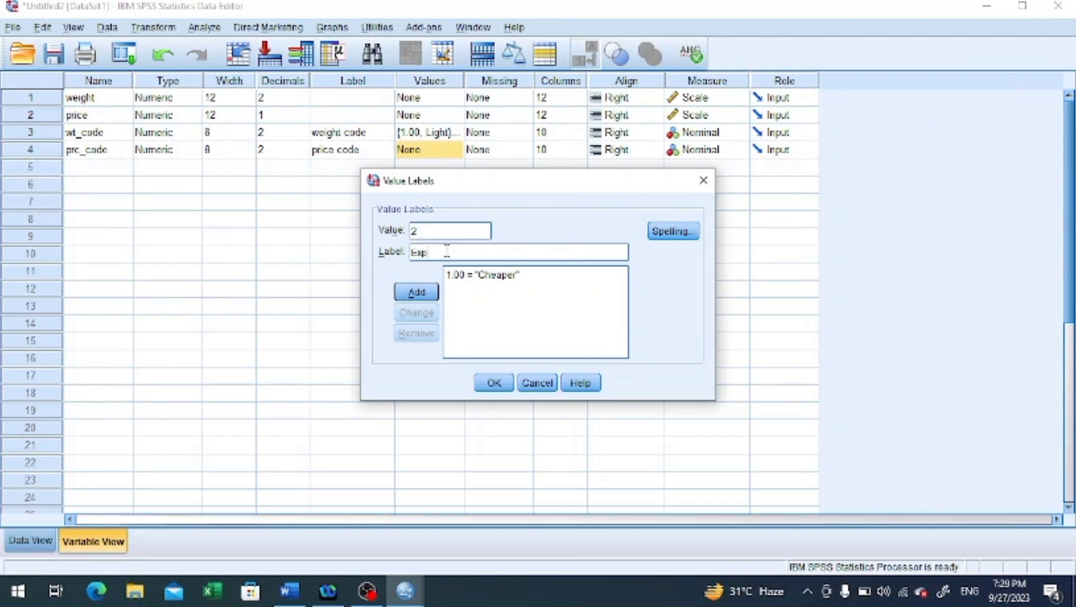
text(ensive)
click(416, 293)
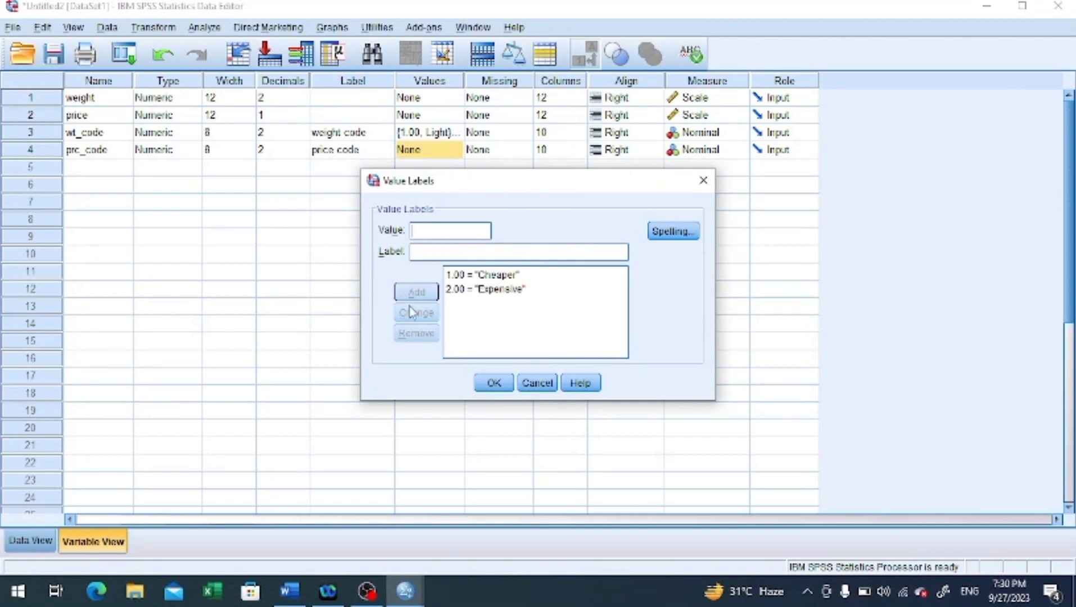
click(492, 383)
Examine the labelled wt_code and prc_code categories across all cases in the dataset
click(34, 539)
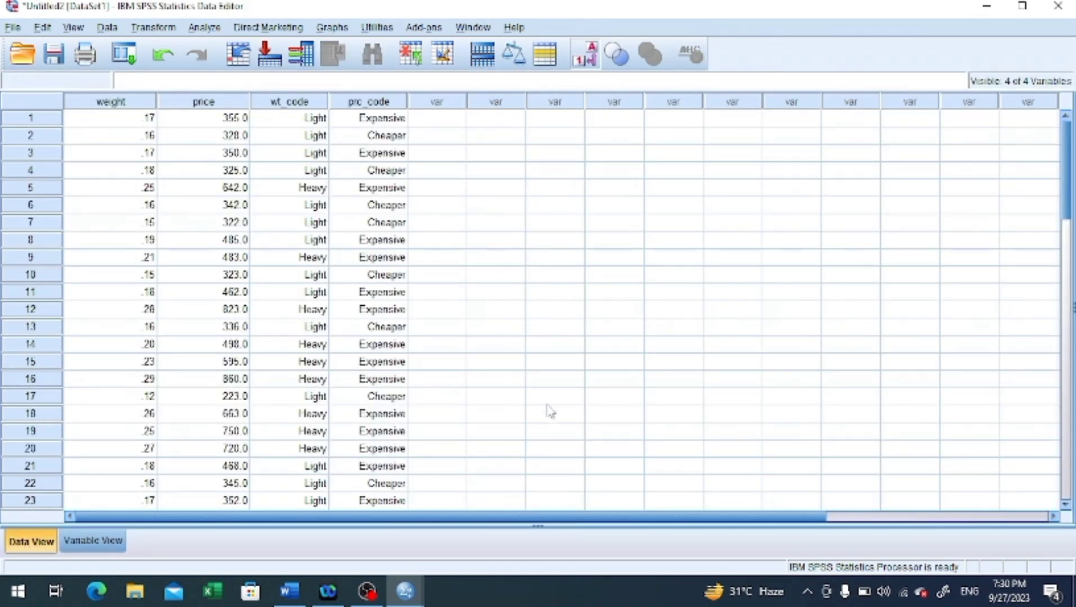
scroll(564, 396, down, 12)
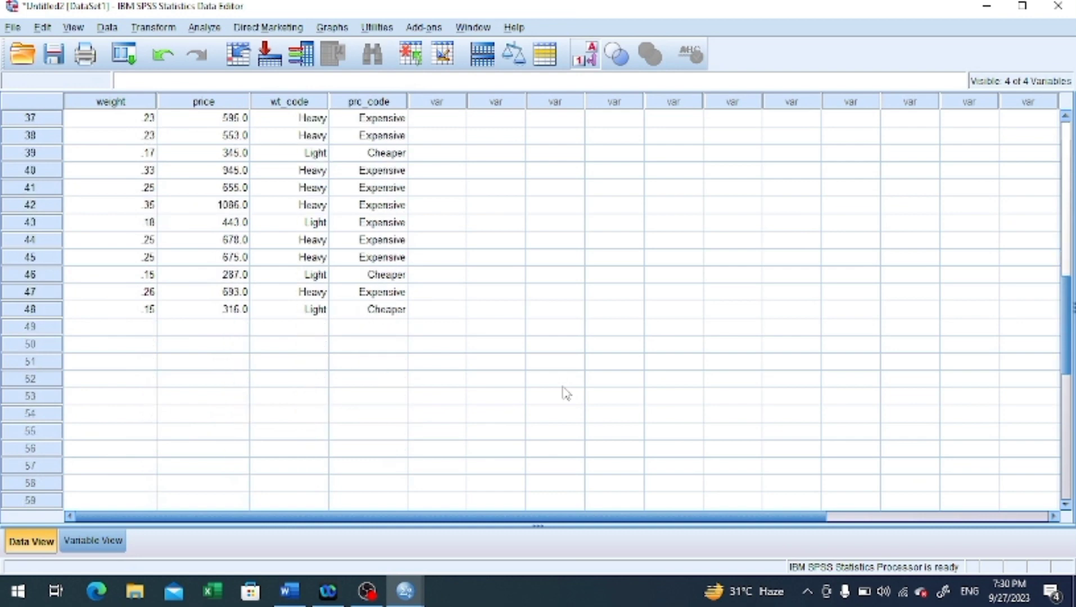
scroll(565, 388, up, 6)
scroll(565, 375, up, 6)
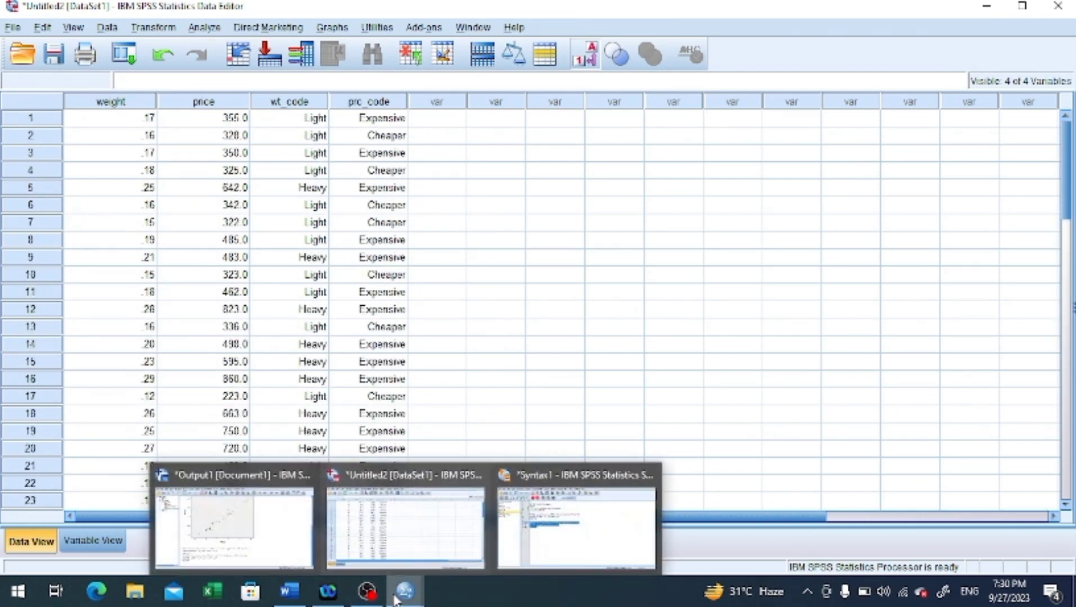
mouse_move(380, 597)
click(610, 298)
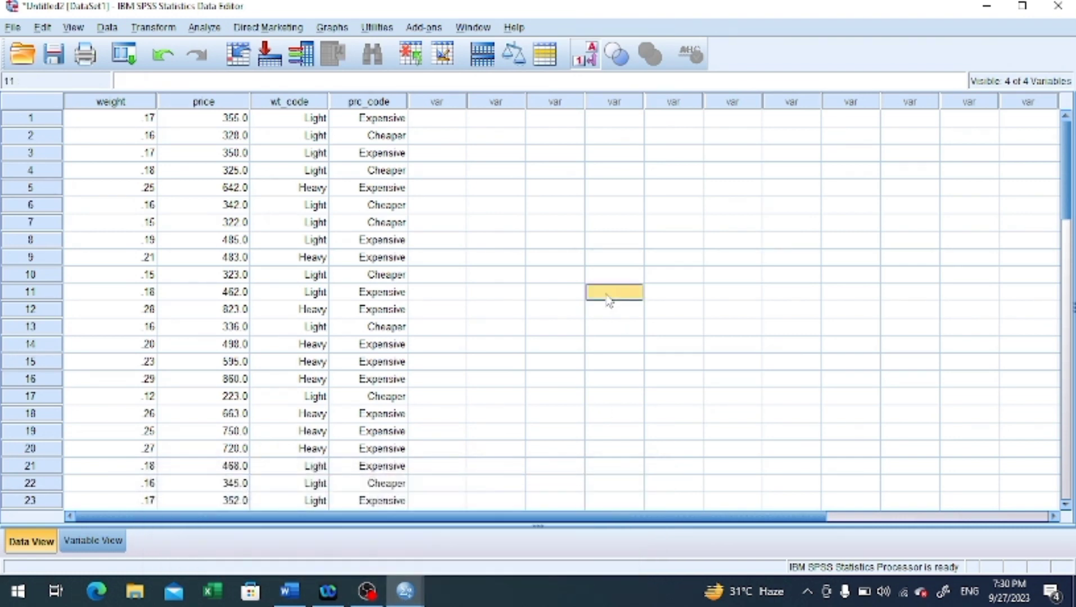
Set up a Crosstabs analysis with only weight code as the row variable and price code as the column variable
click(205, 27)
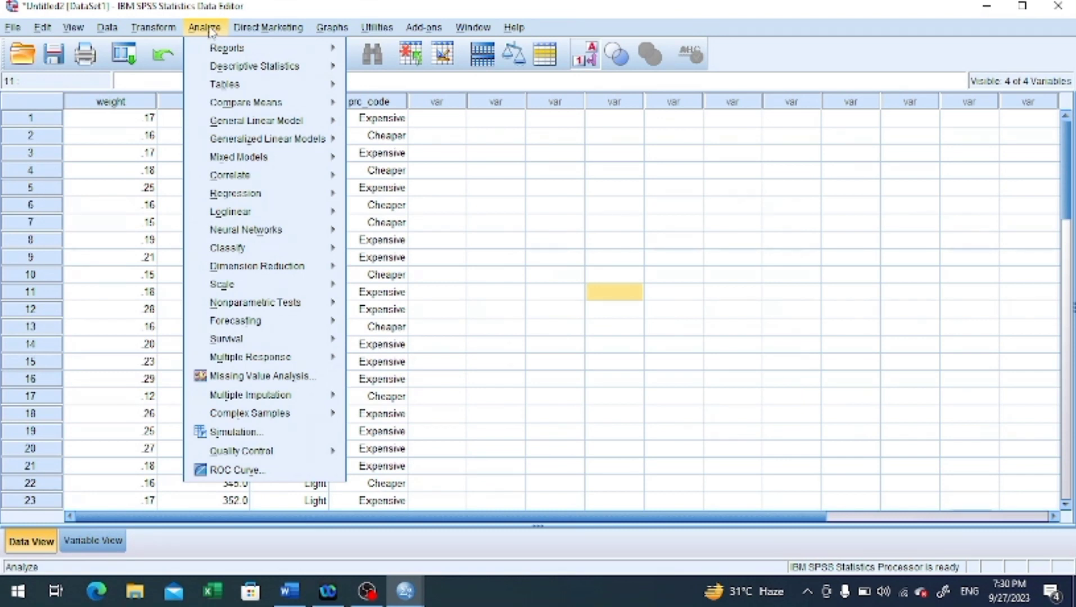
mouse_move(228, 66)
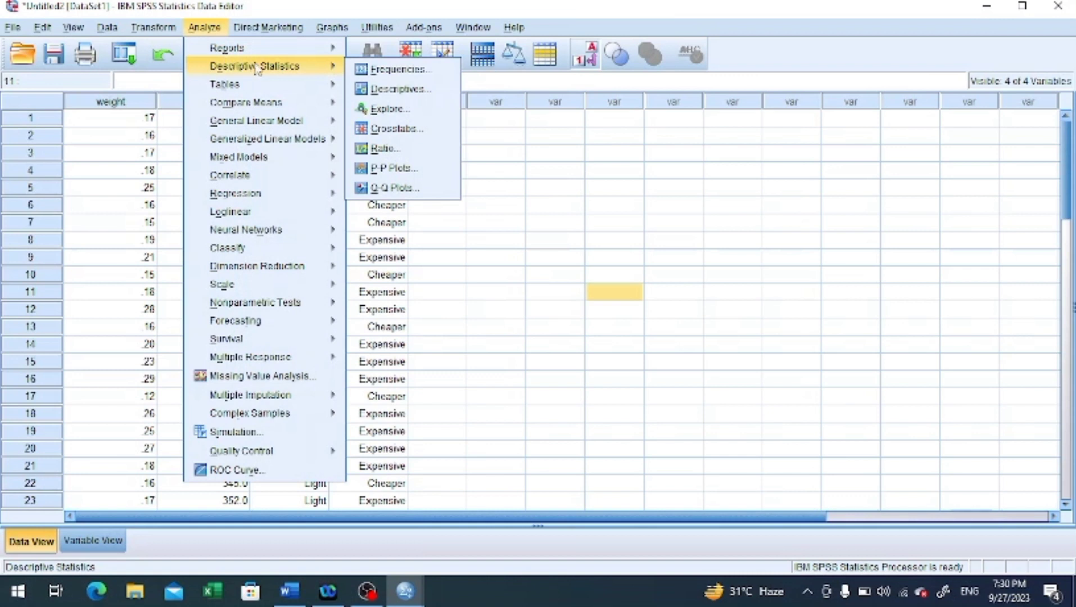
click(410, 132)
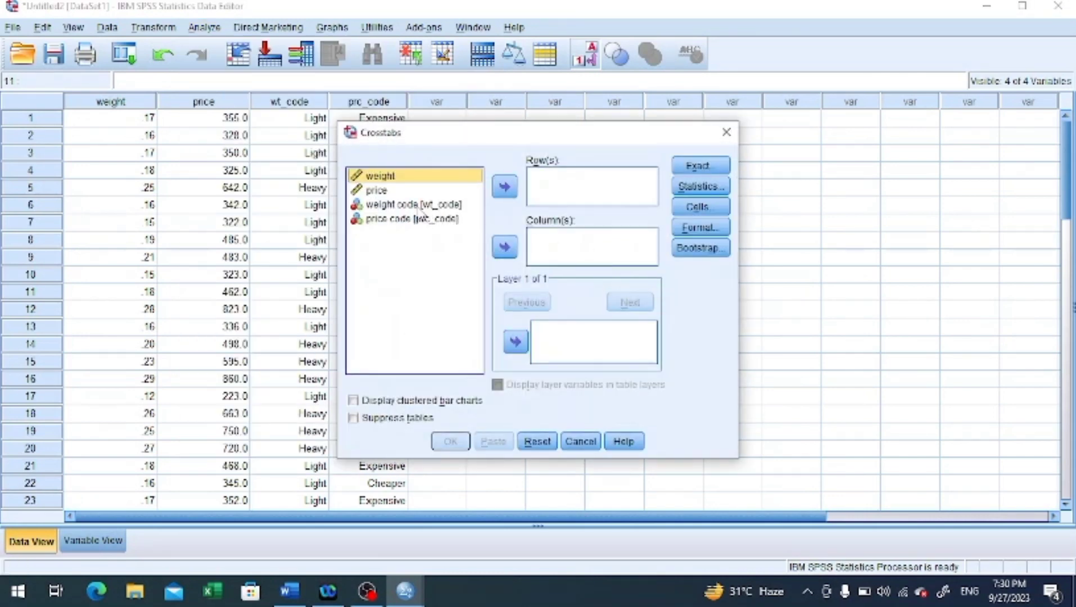
ctrl+click(421, 205)
click(505, 187)
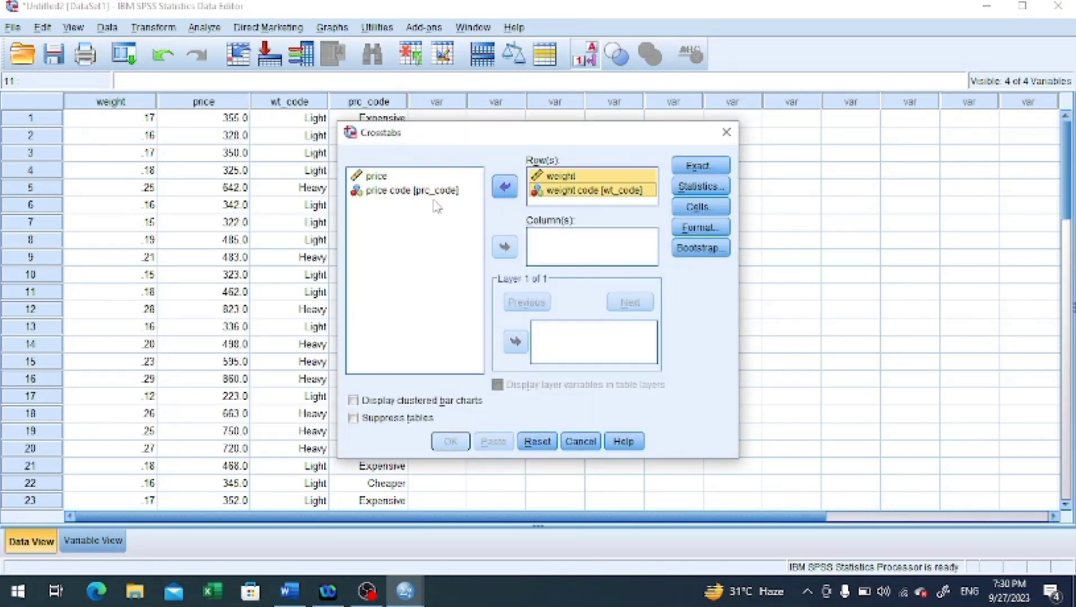
click(378, 192)
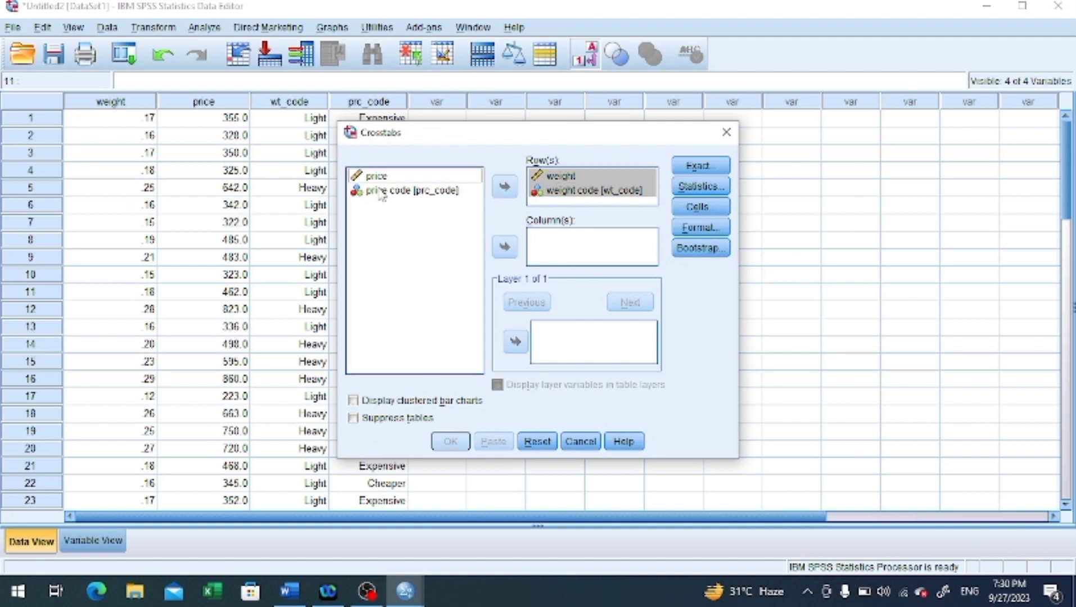
click(509, 249)
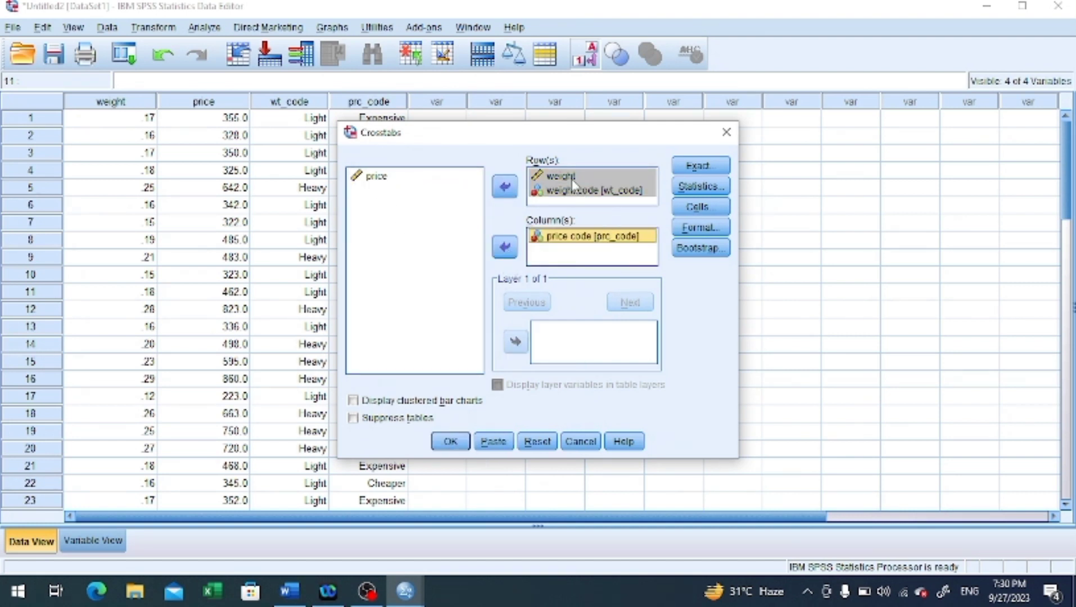
click(562, 176)
click(505, 187)
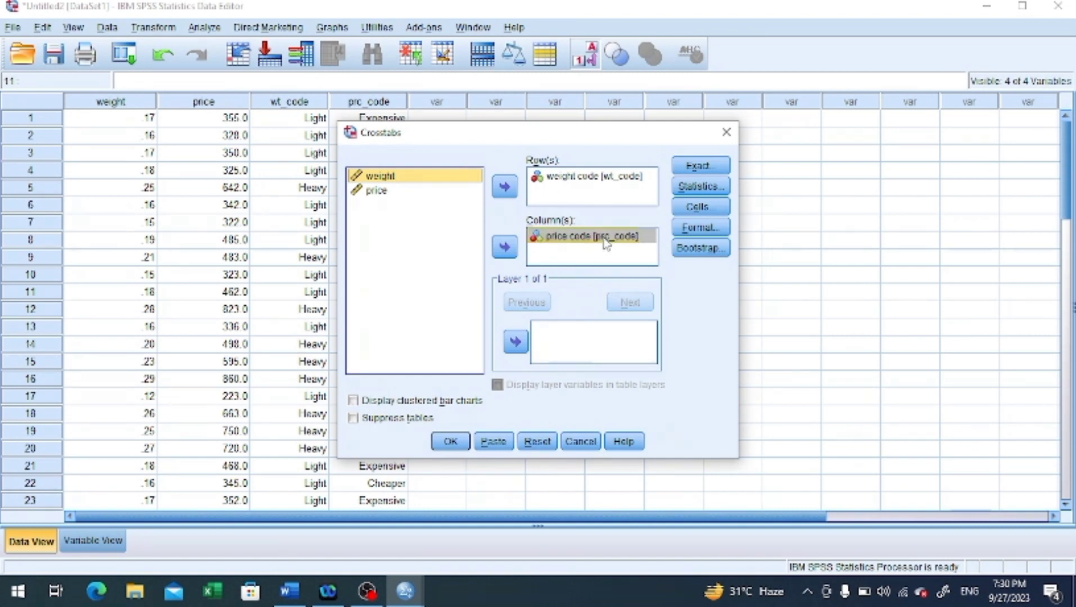
Paste the Crosstabs command into the syntax file, run only the CROSSTABS block, and view the resulting tables
click(493, 443)
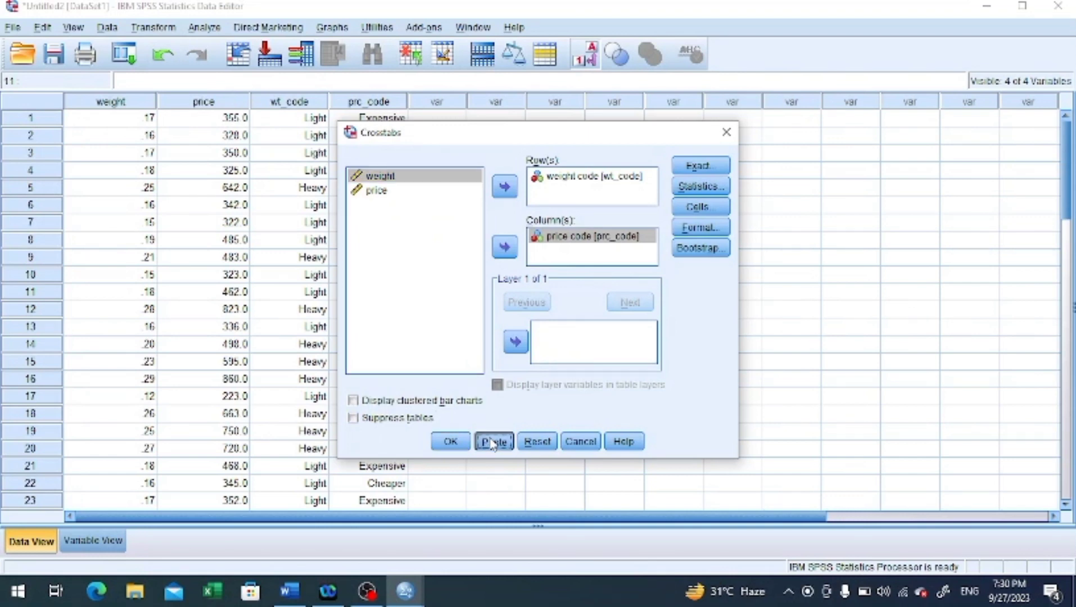
mouse_move(405, 592)
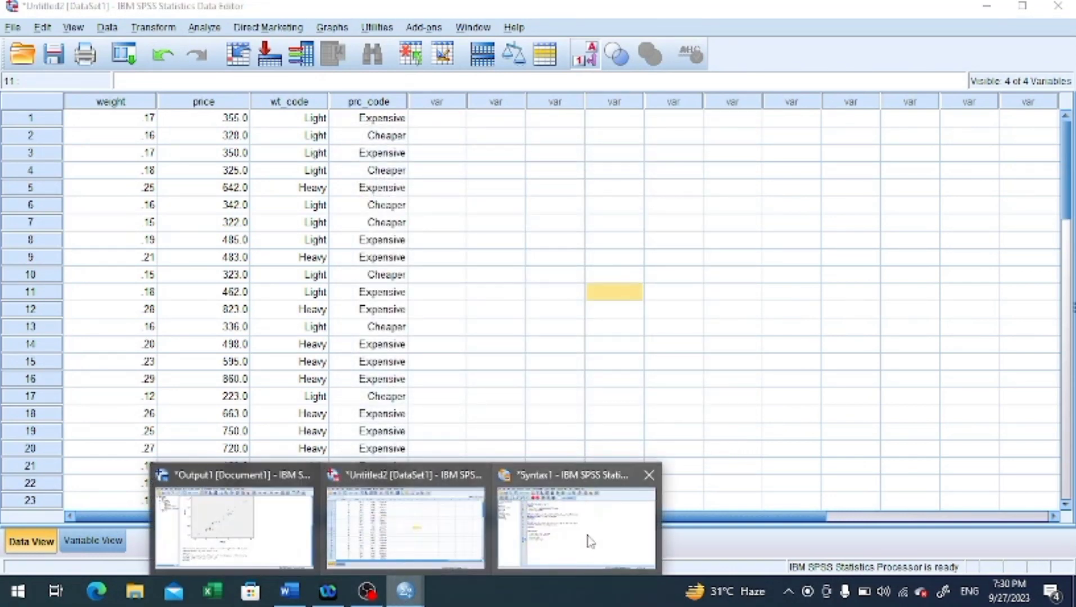
click(591, 541)
drag(334, 379, 195, 326)
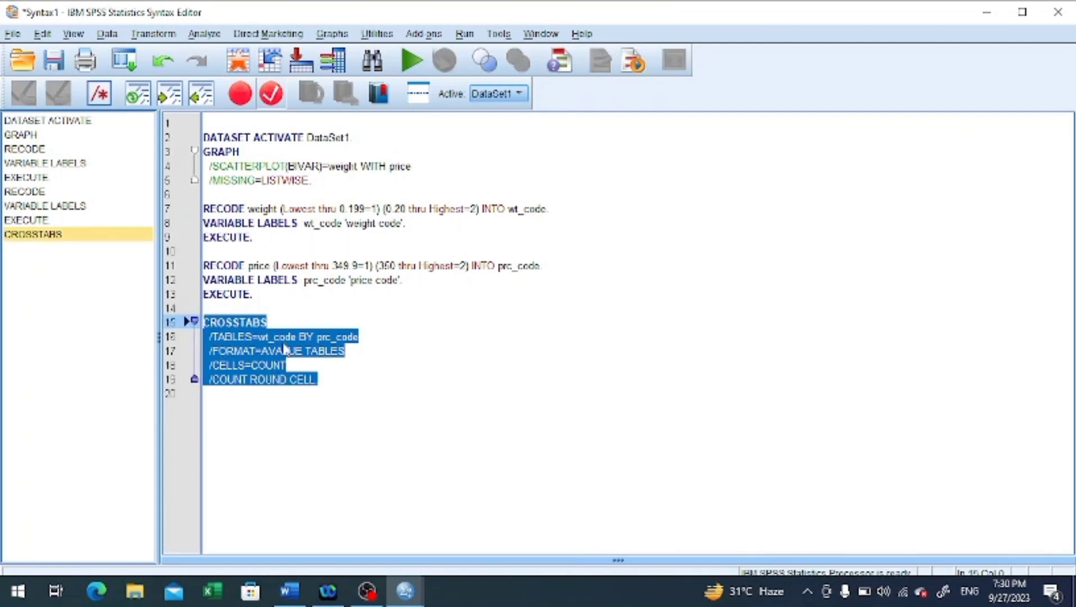
click(409, 63)
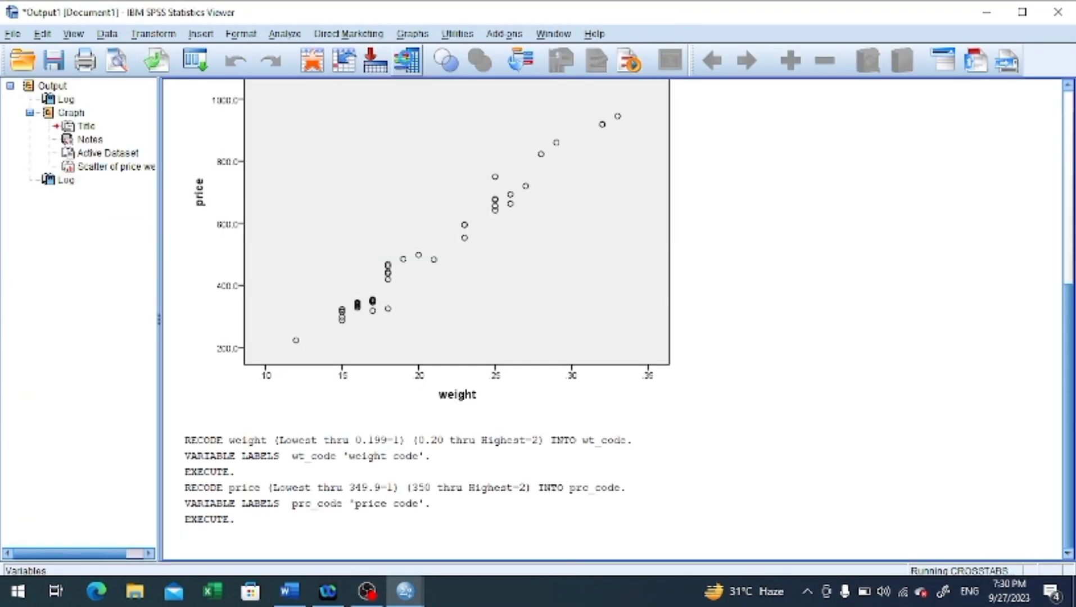
scroll(656, 286, down, 1)
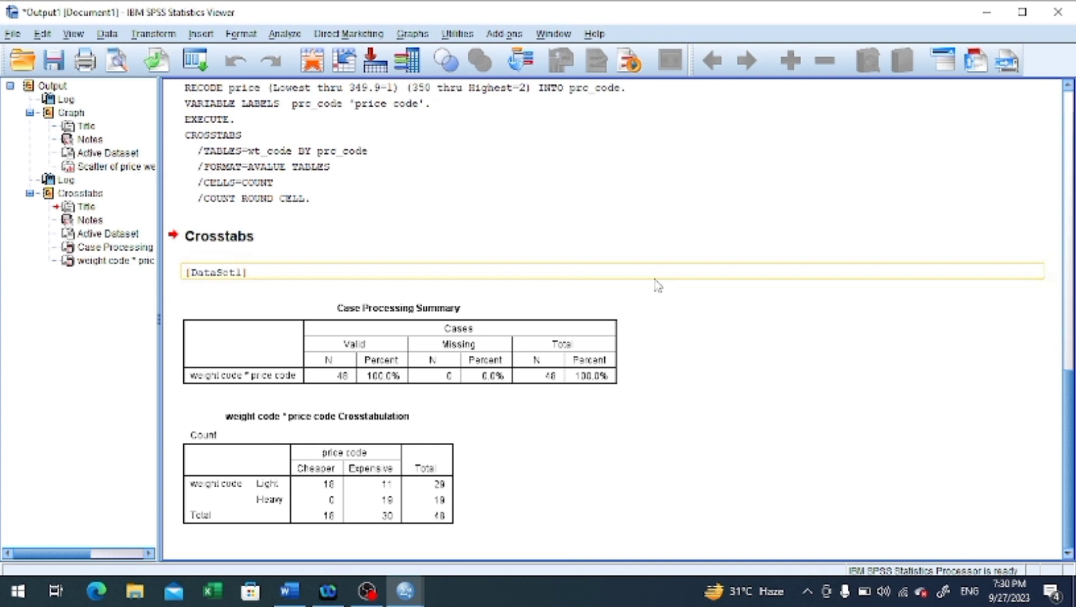